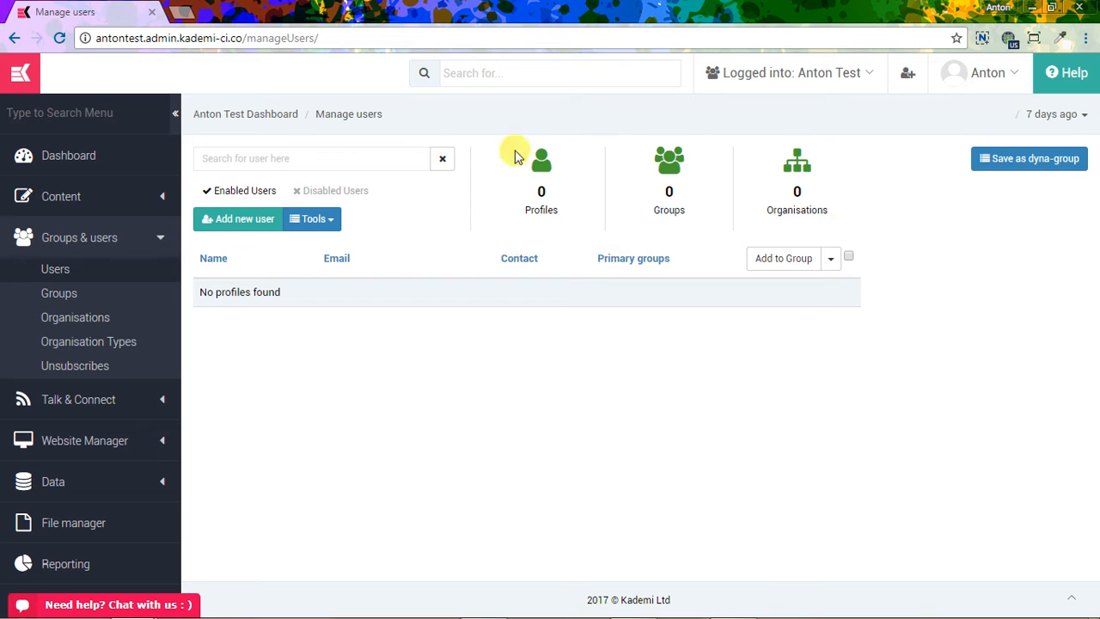
Open the Import & remove users tool and review the saved configurations, keeping [NONE]
{"action": "left_click", "coordinate": [324, 226]}
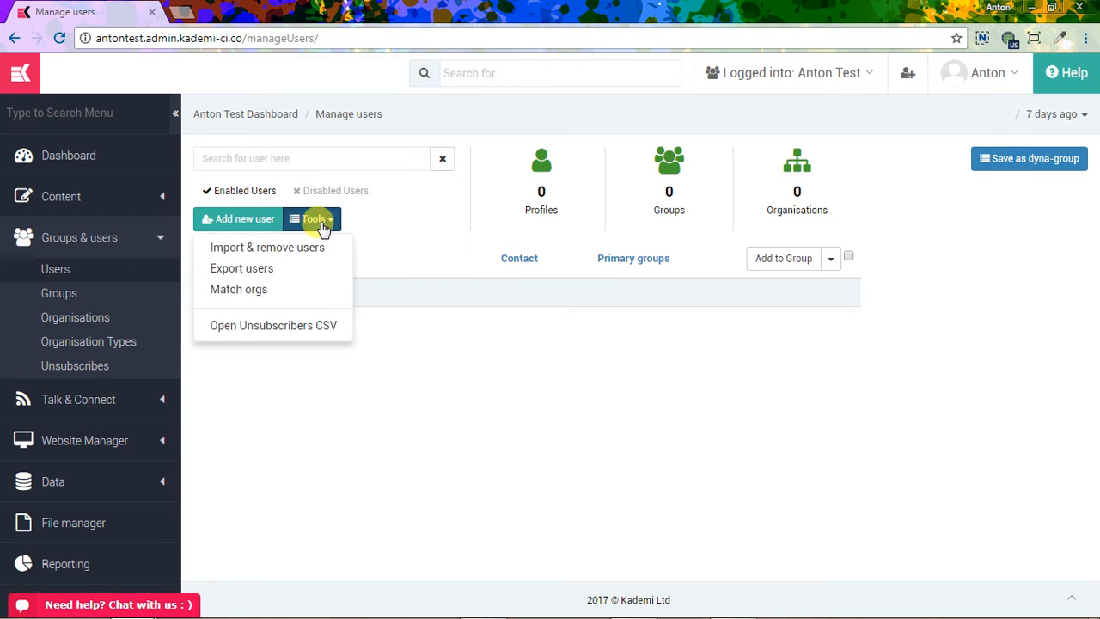
{"action": "left_click", "coordinate": [237, 249]}
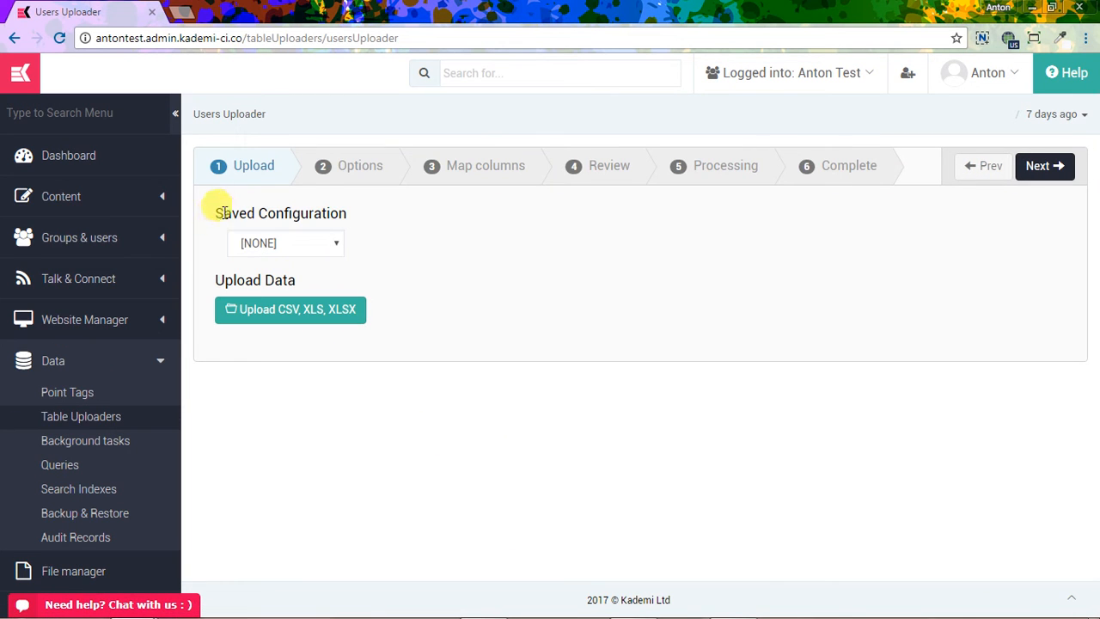
{"action": "left_click_drag", "start_coordinate": [222, 213], "coordinate": [331, 212]}
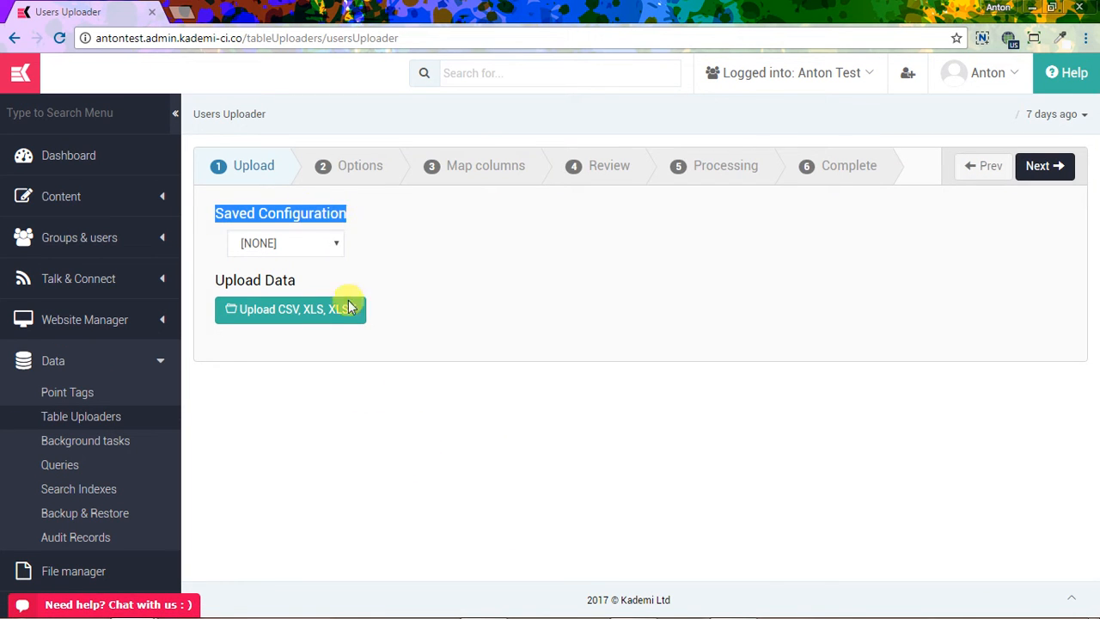
{"action": "left_click", "coordinate": [353, 230]}
{"action": "left_click", "coordinate": [335, 243]}
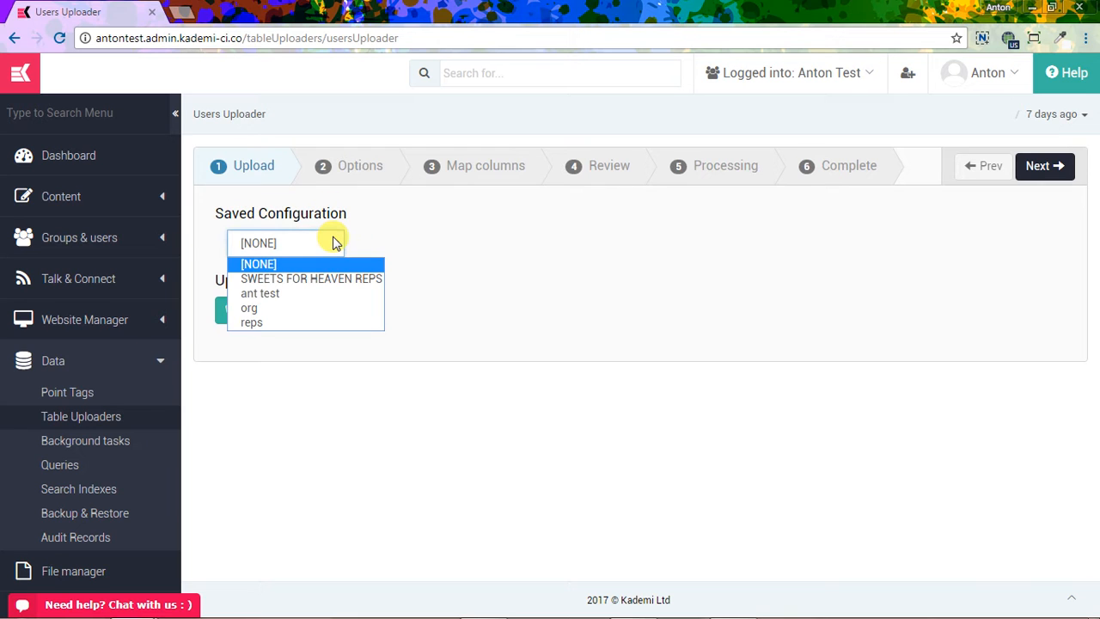
{"action": "left_click", "coordinate": [335, 243]}
{"action": "left_click", "coordinate": [334, 241]}
{"action": "left_click", "coordinate": [333, 241]}
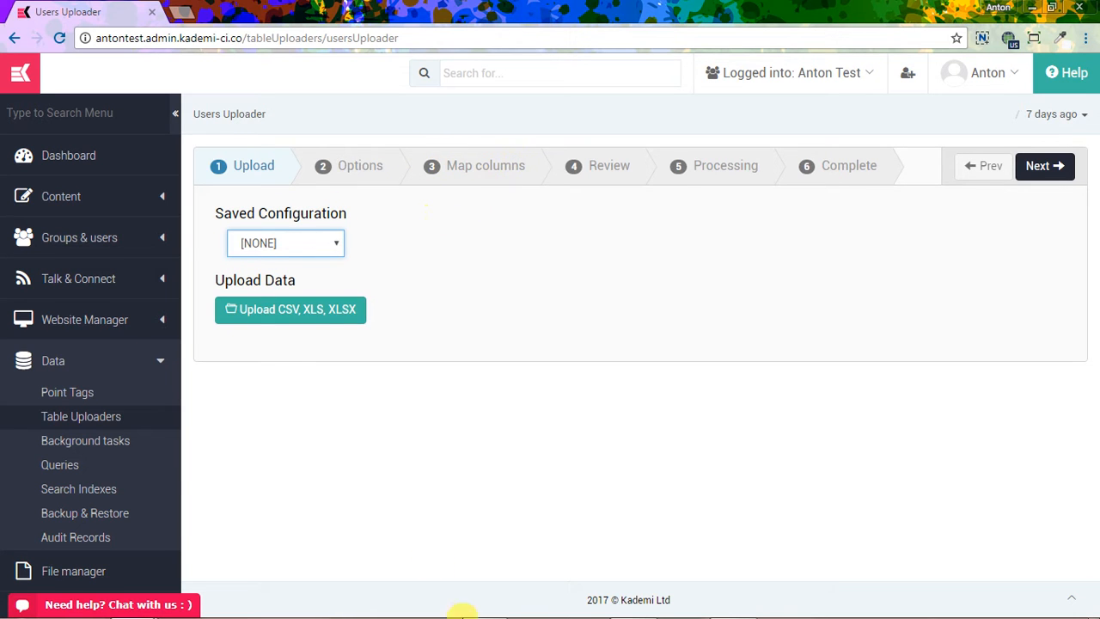
Switch to the rep email workbook in Excel and examine its name, contact number, email and group code columns
{"action": "left_click", "coordinate": [483, 612]}
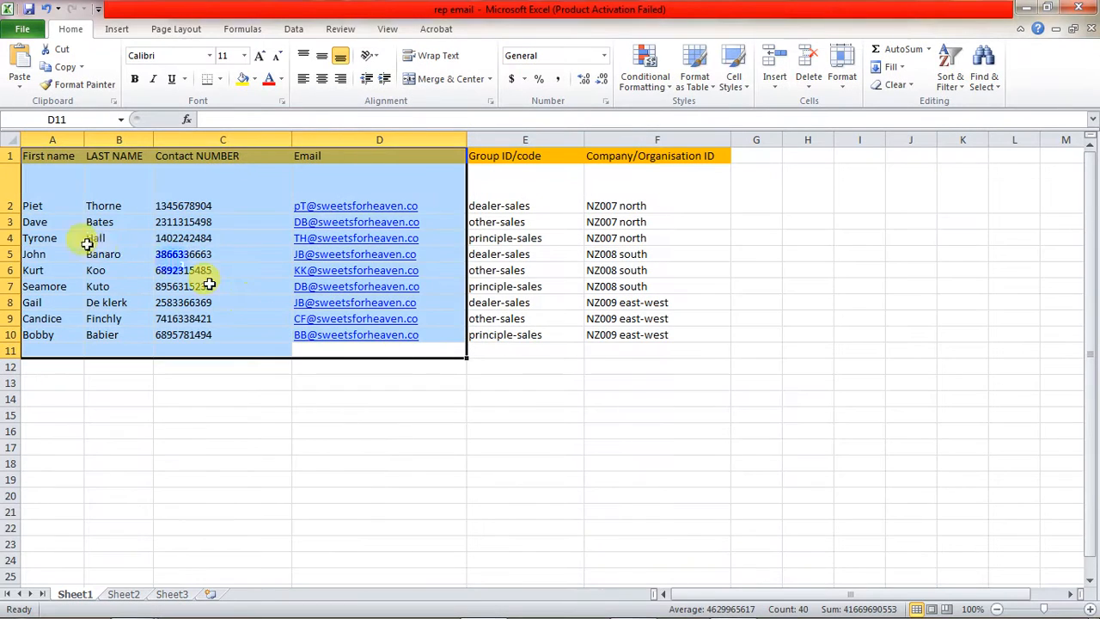
{"action": "left_click", "coordinate": [39, 156]}
{"action": "left_click", "coordinate": [25, 416]}
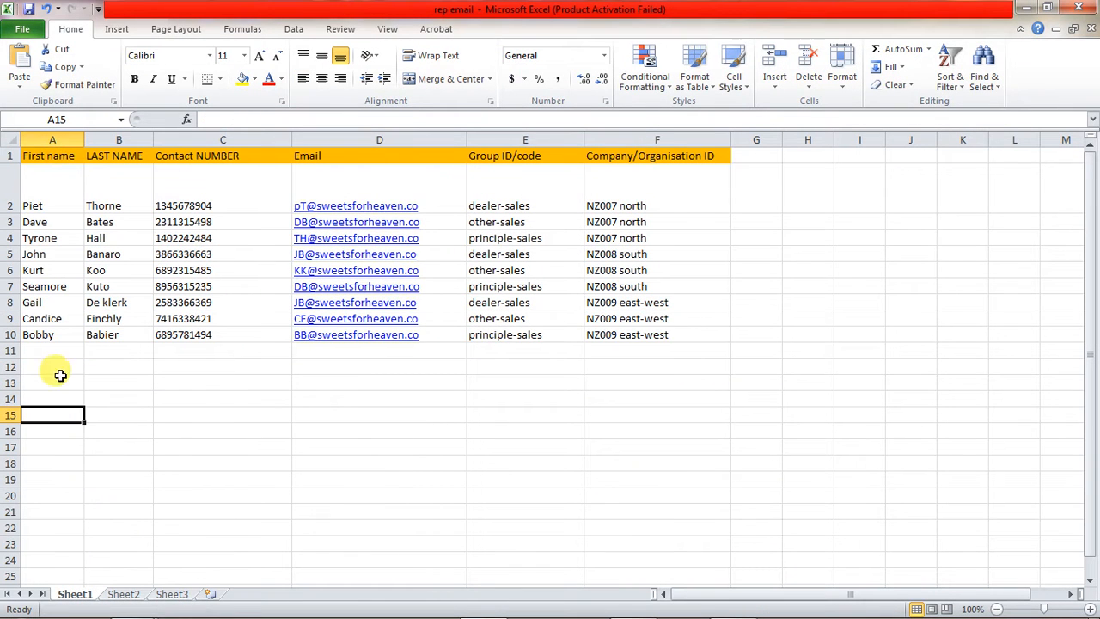
{"action": "left_click", "coordinate": [41, 156]}
{"action": "left_click_drag", "start_coordinate": [38, 206], "coordinate": [40, 340]}
{"action": "left_click_drag", "start_coordinate": [115, 197], "coordinate": [129, 335]}
{"action": "left_click_drag", "start_coordinate": [187, 204], "coordinate": [184, 339]}
{"action": "left_click", "coordinate": [211, 157]}
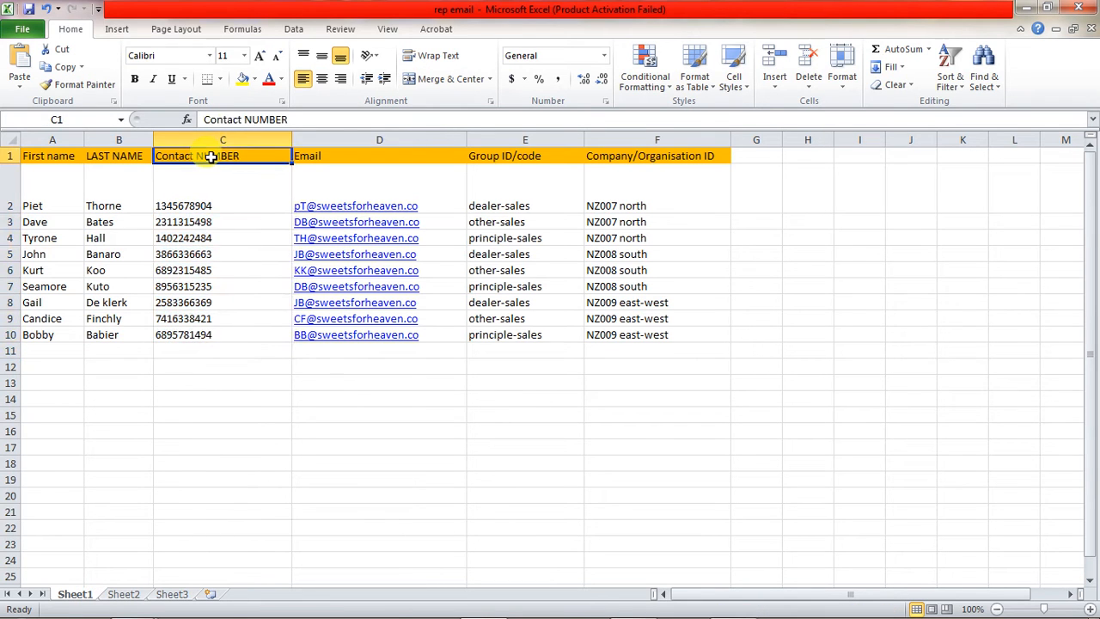
{"action": "left_click_drag", "start_coordinate": [350, 192], "coordinate": [348, 362]}
{"action": "left_click_drag", "start_coordinate": [503, 176], "coordinate": [518, 356]}
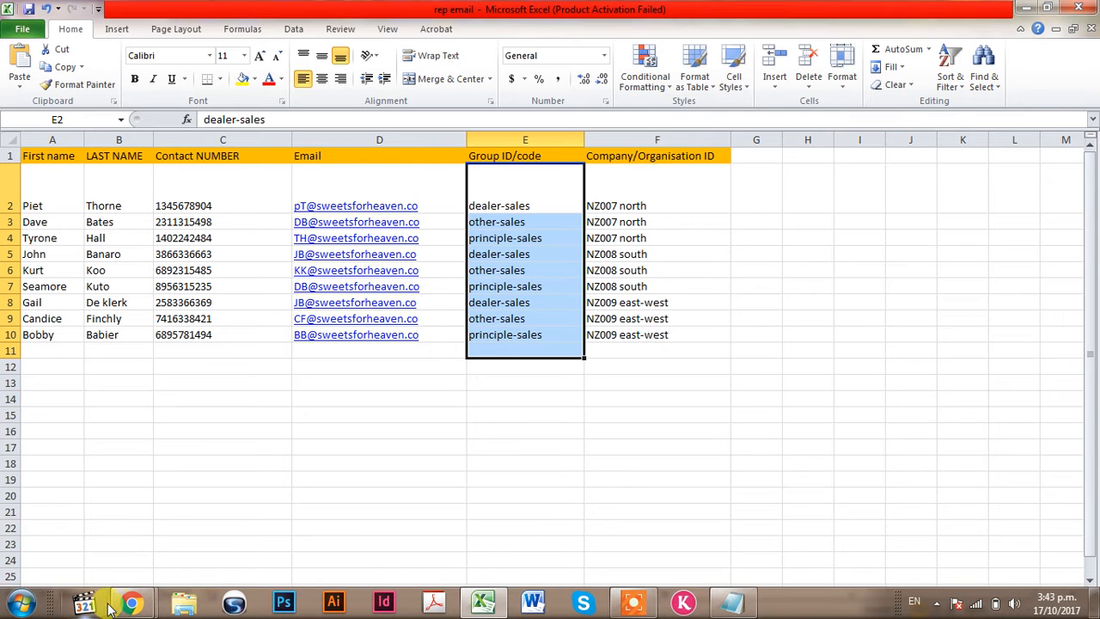
Switch back to Chrome and upload the rep email spreadsheet from the Desktop to the users uploader
{"action": "left_click", "coordinate": [130, 602]}
{"action": "left_click", "coordinate": [278, 520]}
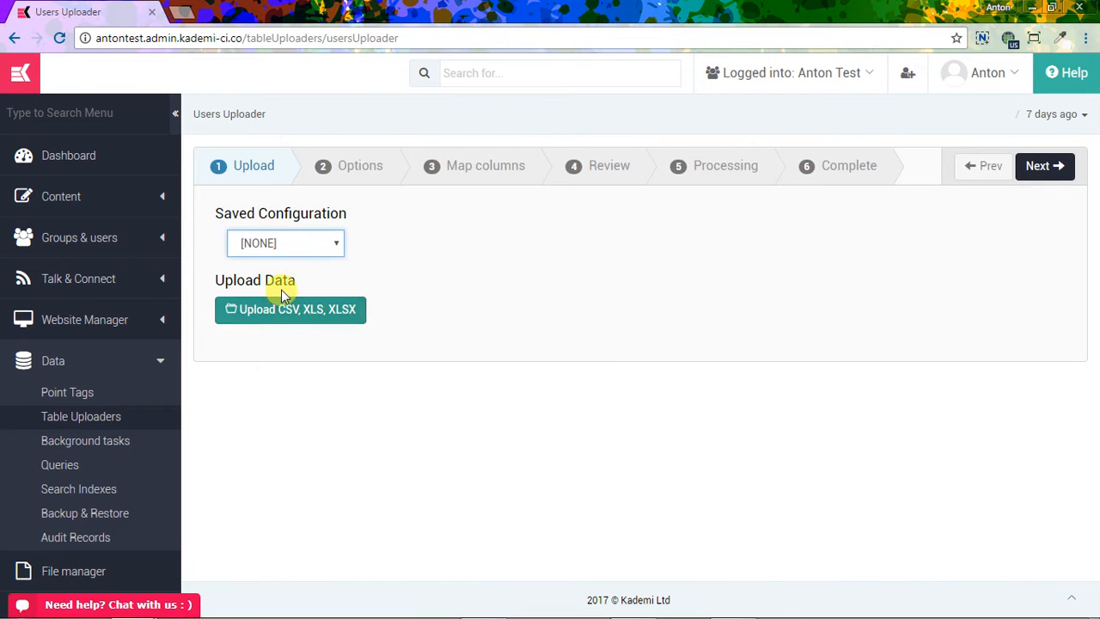
{"action": "left_click", "coordinate": [291, 311]}
{"action": "left_click", "coordinate": [184, 260]}
{"action": "scroll", "coordinate": [183, 275], "scroll_direction": "down", "scroll_amount": 2}
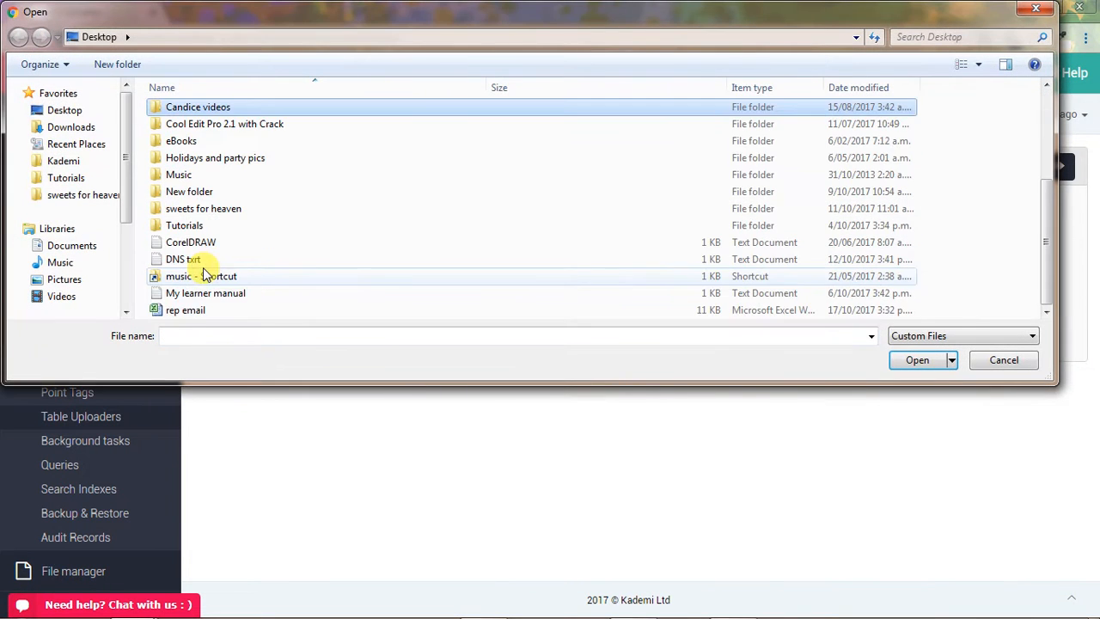
{"action": "left_click", "coordinate": [179, 311]}
{"action": "left_click", "coordinate": [919, 360]}
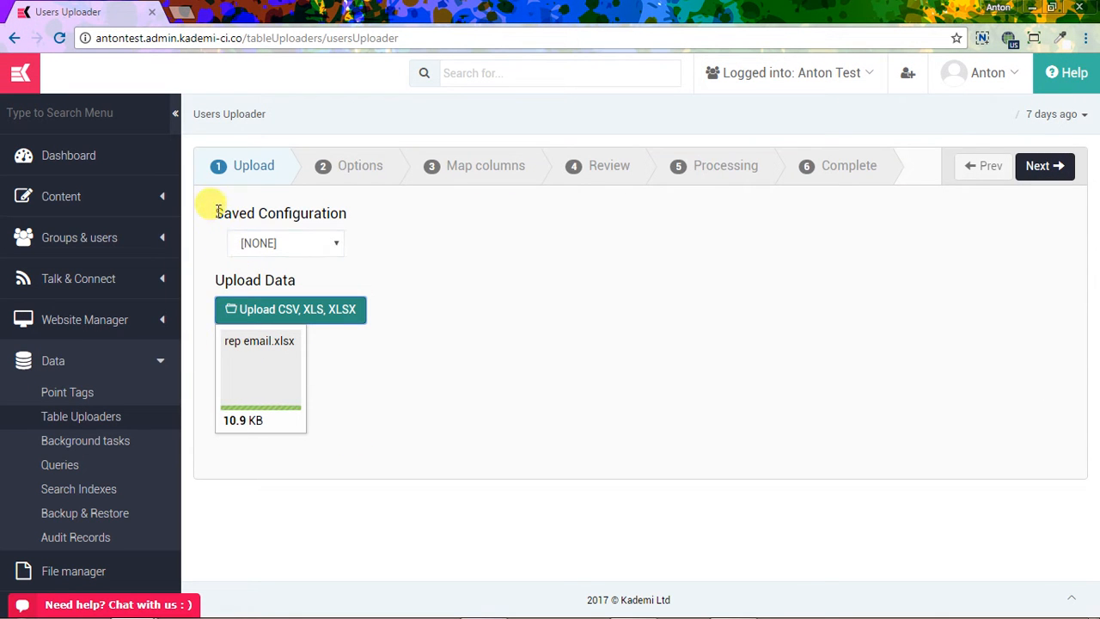
Return to the Upload stage with no saved configuration and upload the rep email spreadsheet again
{"action": "left_click_drag", "start_coordinate": [219, 214], "coordinate": [281, 217]}
{"action": "left_click", "coordinate": [247, 165]}
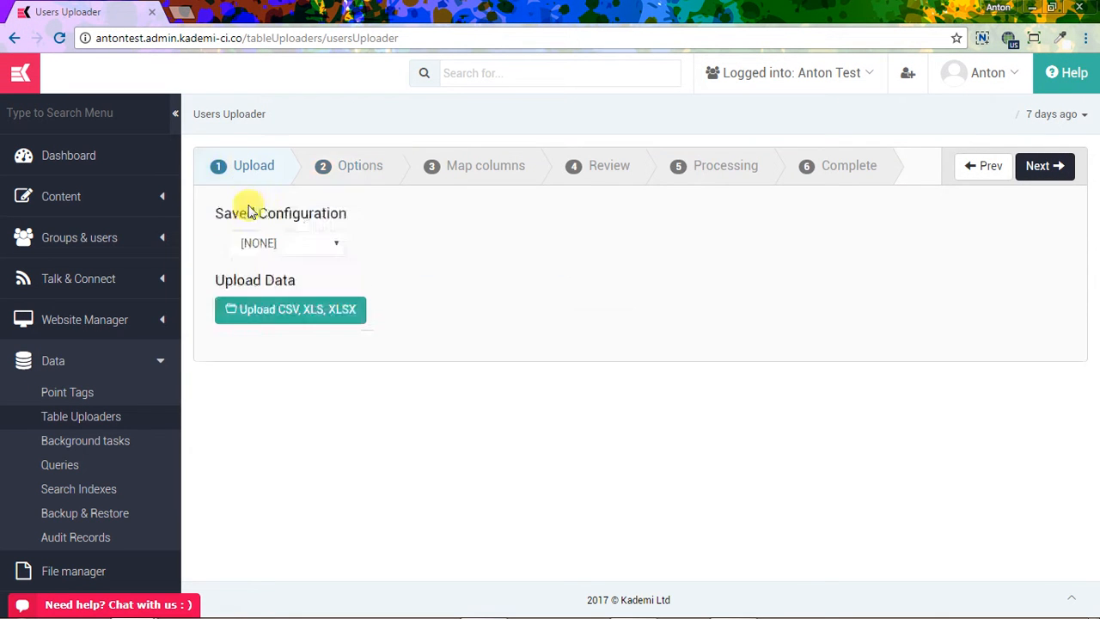
{"action": "left_click_drag", "start_coordinate": [346, 211], "coordinate": [212, 211]}
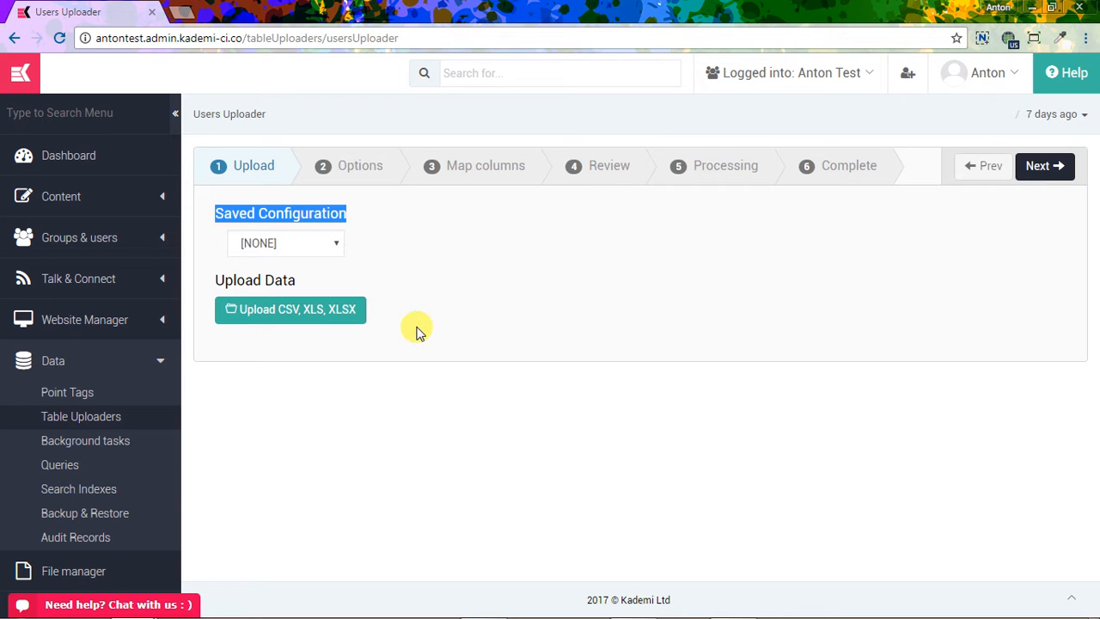
{"action": "left_click", "coordinate": [330, 316]}
{"action": "scroll", "coordinate": [176, 248], "scroll_direction": "down", "scroll_amount": 3}
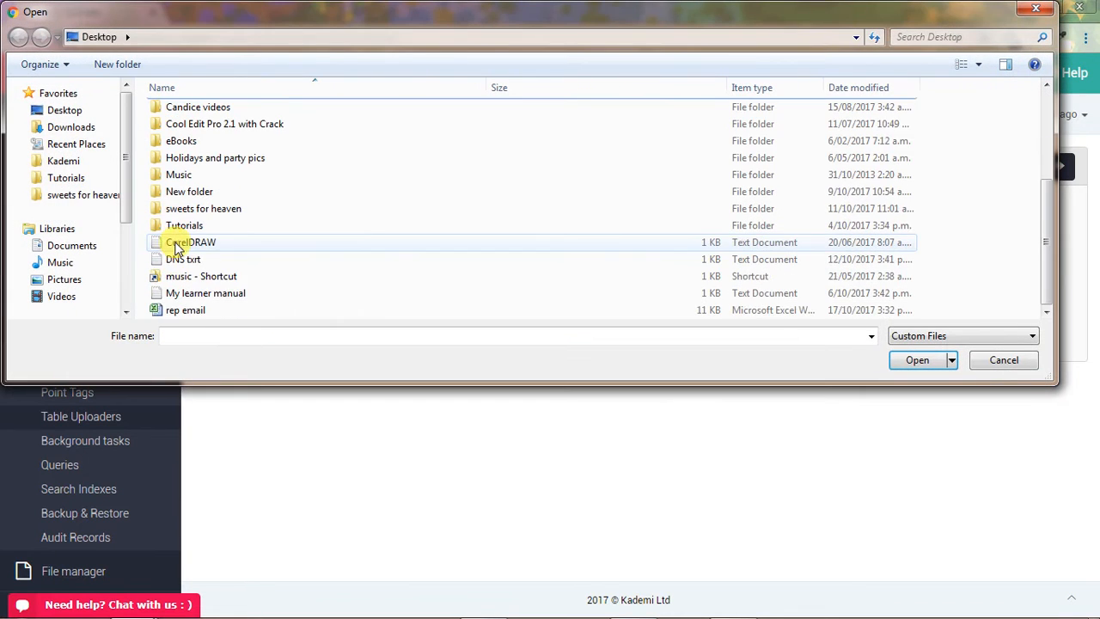
{"action": "left_click", "coordinate": [172, 310]}
{"action": "left_click", "coordinate": [922, 364]}
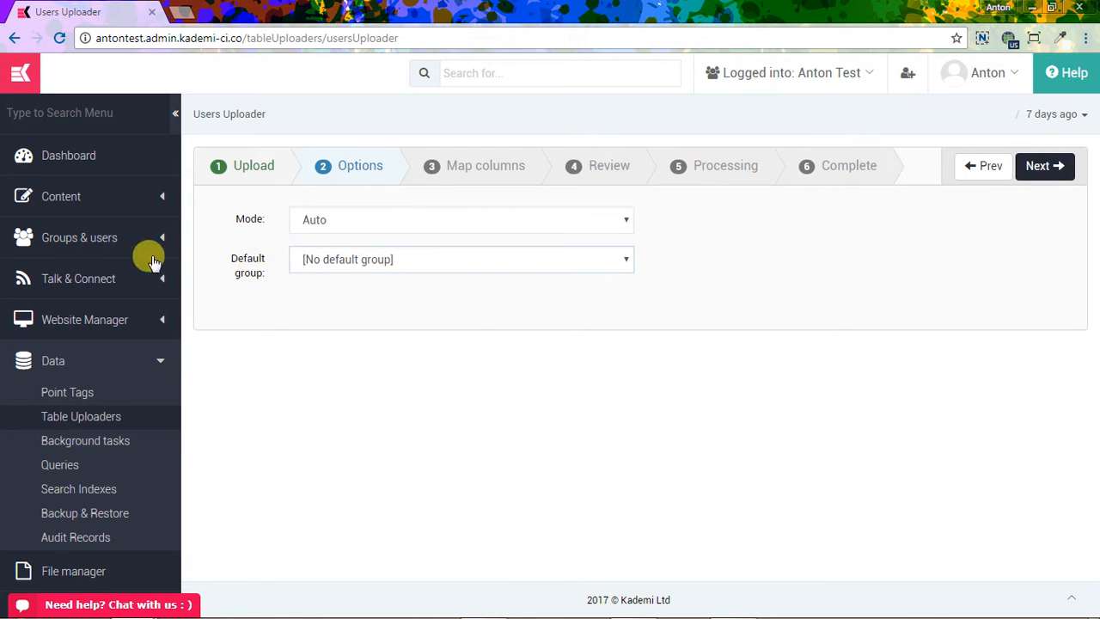
Set the import mode to Auto and review the default group choices, leaving [No default group]
{"action": "left_click", "coordinate": [571, 230]}
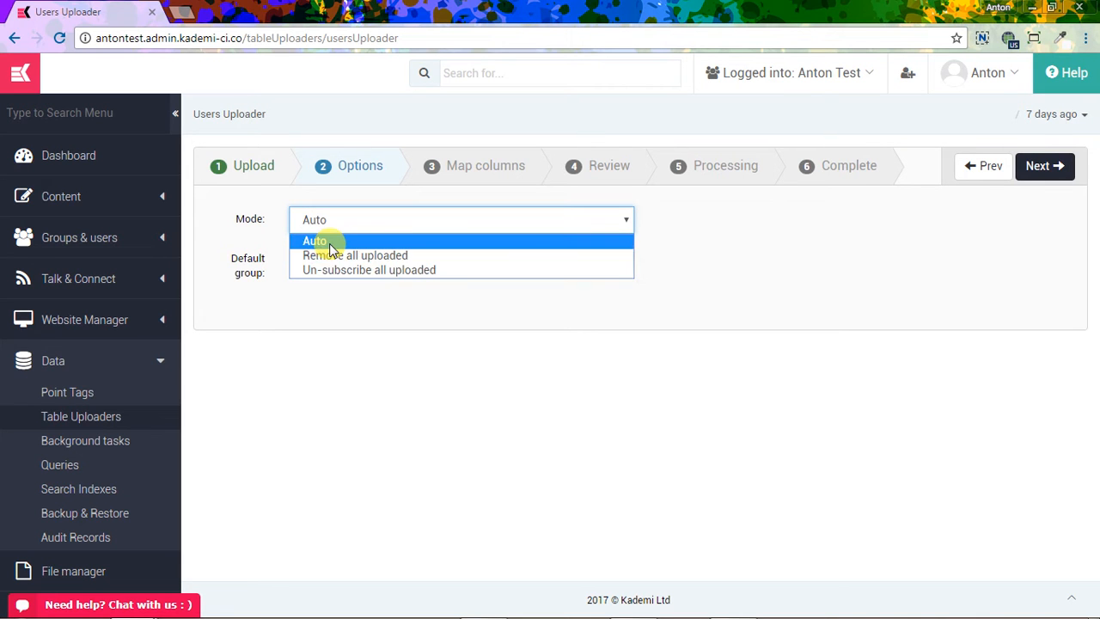
{"action": "left_click", "coordinate": [329, 242]}
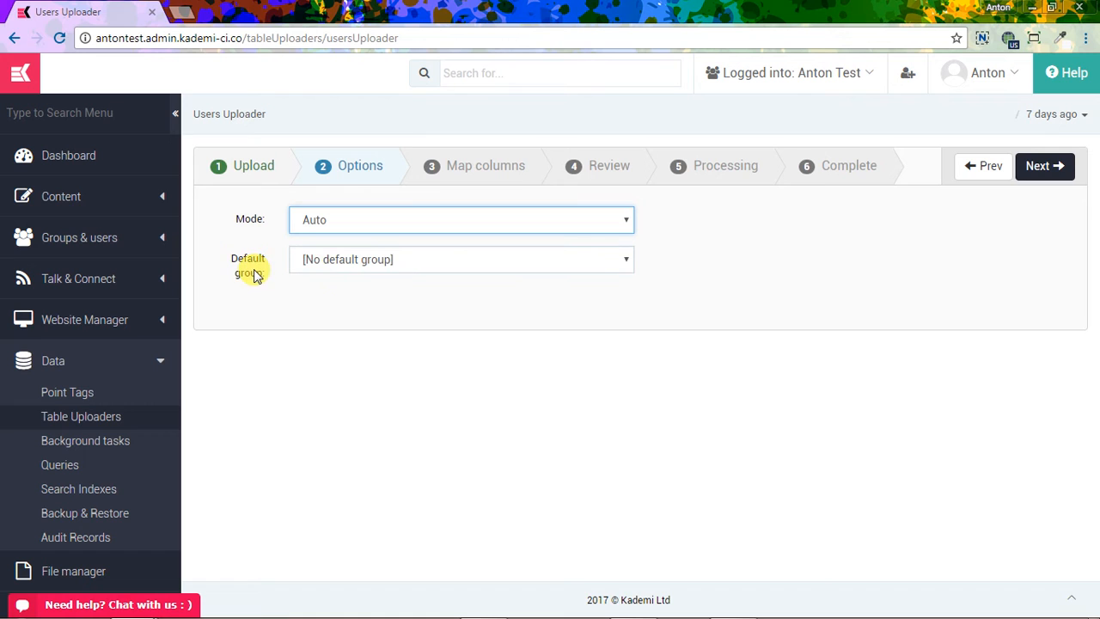
{"action": "left_click", "coordinate": [344, 269]}
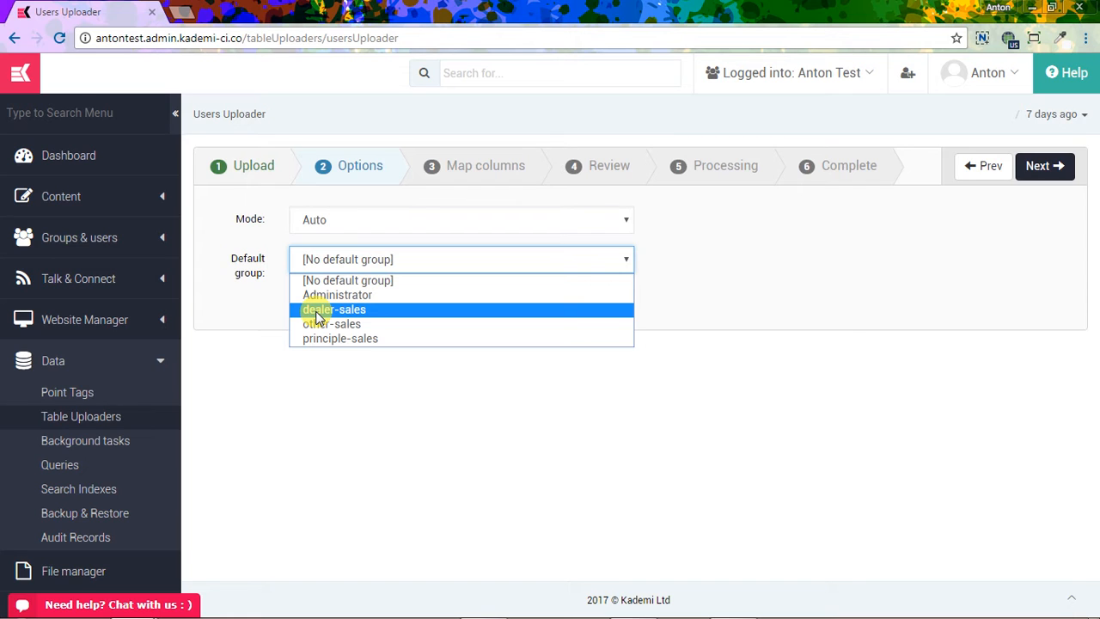
{"action": "left_click", "coordinate": [224, 311]}
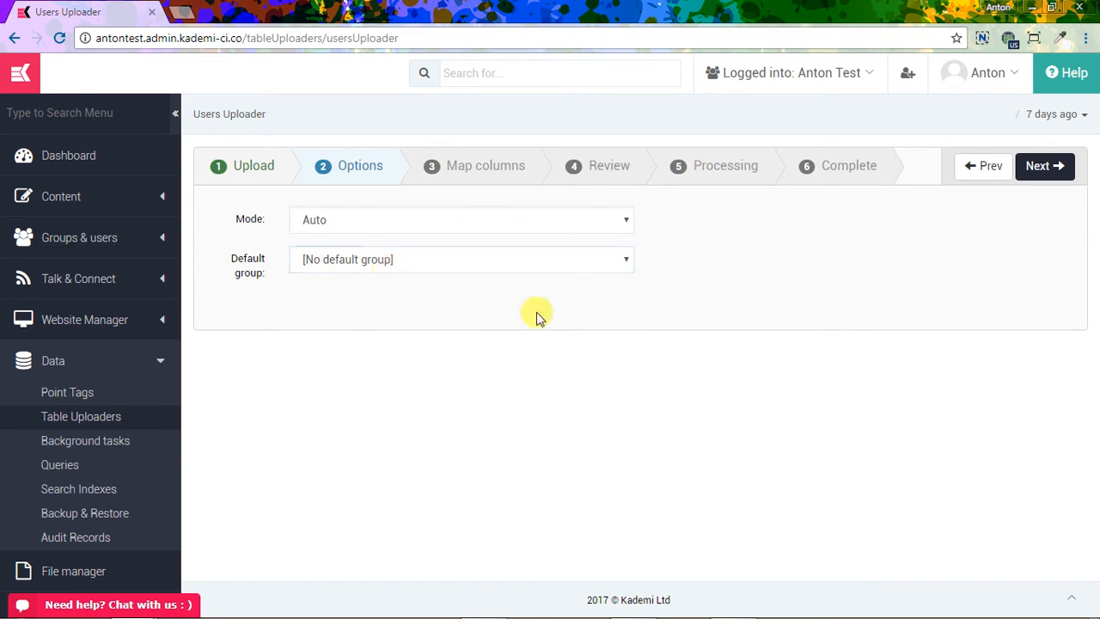
Check the Group ID/code and Company/Organisation ID columns in the Excel workbook, then return to Chrome
{"action": "mouse_move", "coordinate": [625, 615]}
{"action": "left_click", "coordinate": [496, 612]}
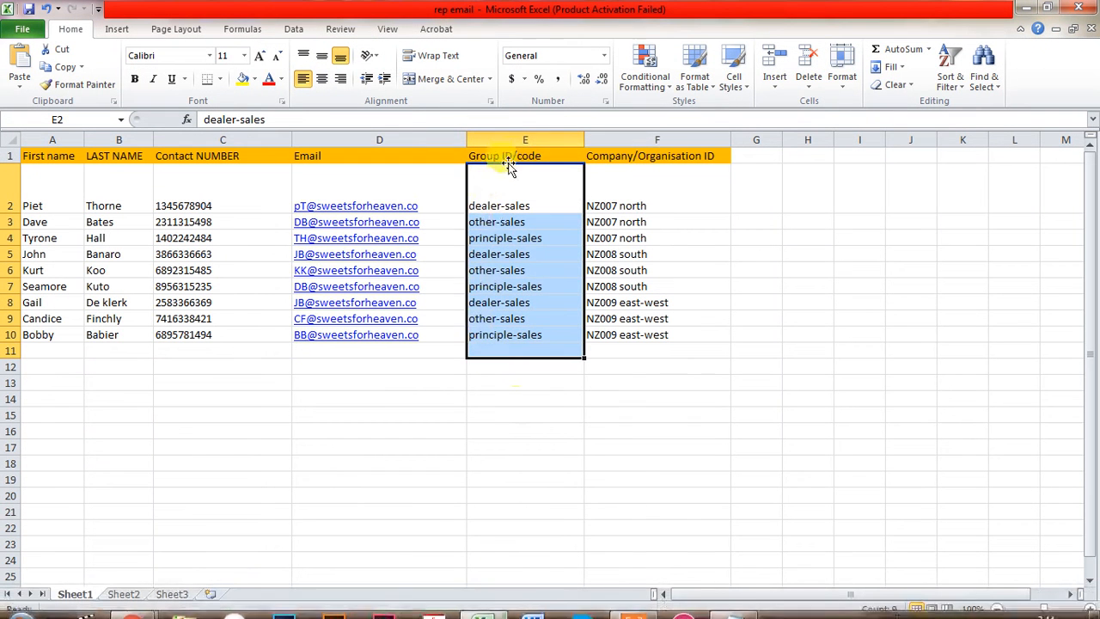
{"action": "left_click", "coordinate": [663, 155]}
{"action": "mouse_move", "coordinate": [532, 615]}
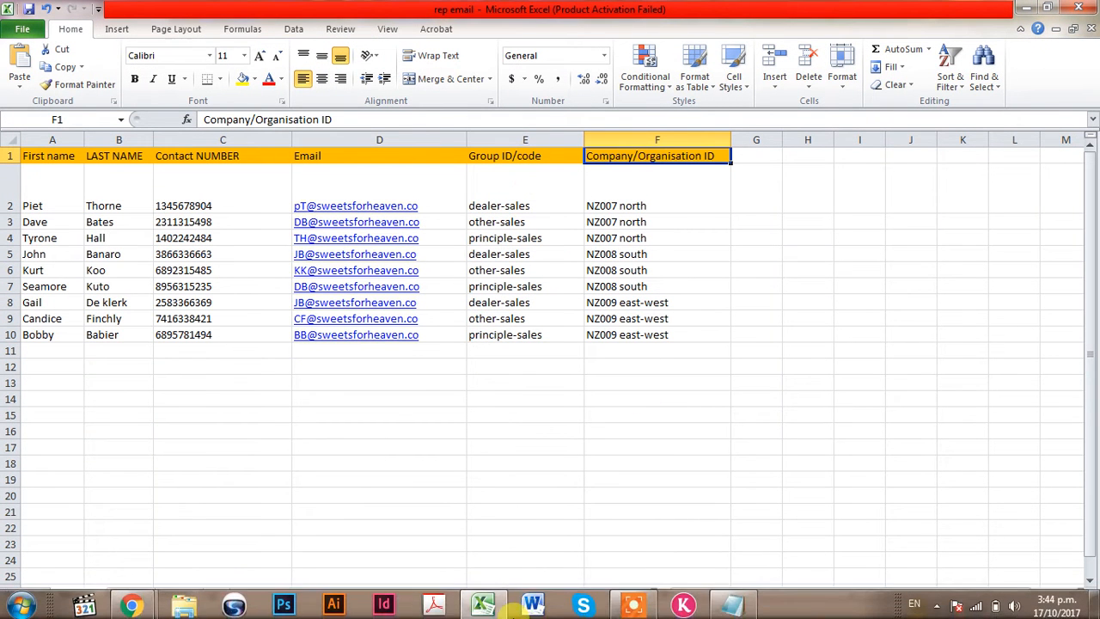
{"action": "mouse_move", "coordinate": [133, 606]}
{"action": "left_click", "coordinate": [255, 540]}
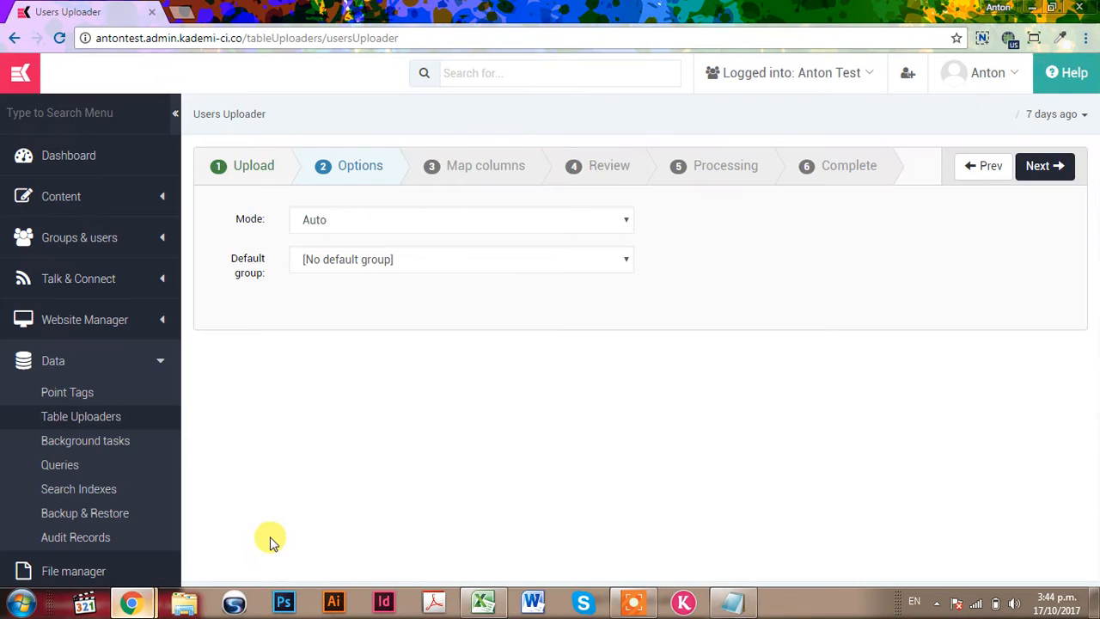
Advance to the Map columns stage and map the first spreadsheet column to First Name
{"action": "left_click", "coordinate": [1055, 168]}
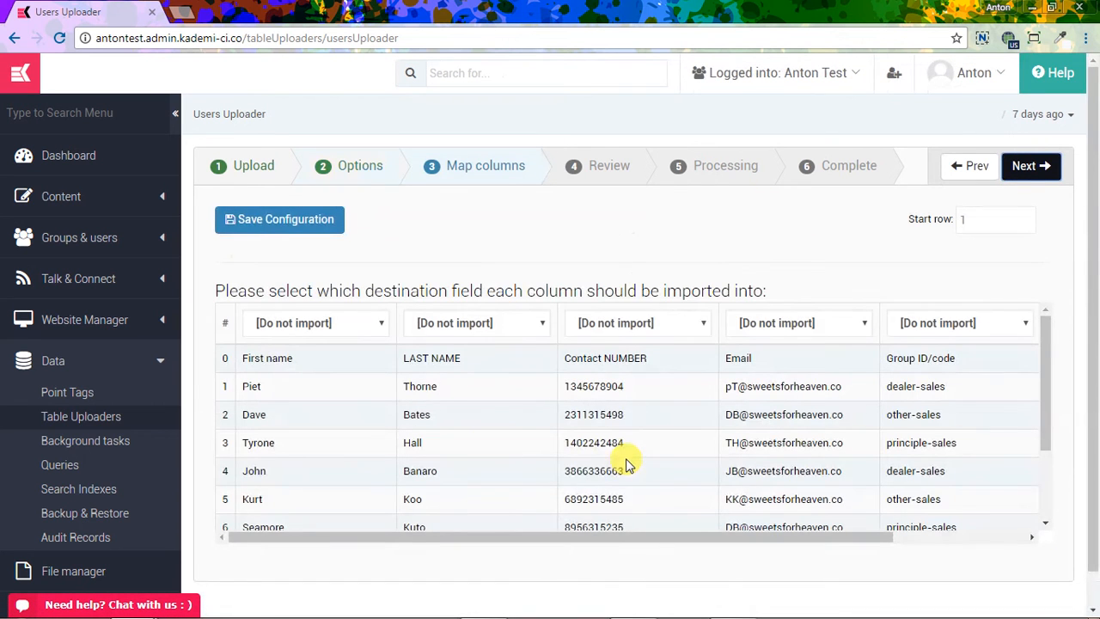
{"action": "left_click_drag", "start_coordinate": [214, 290], "coordinate": [420, 290]}
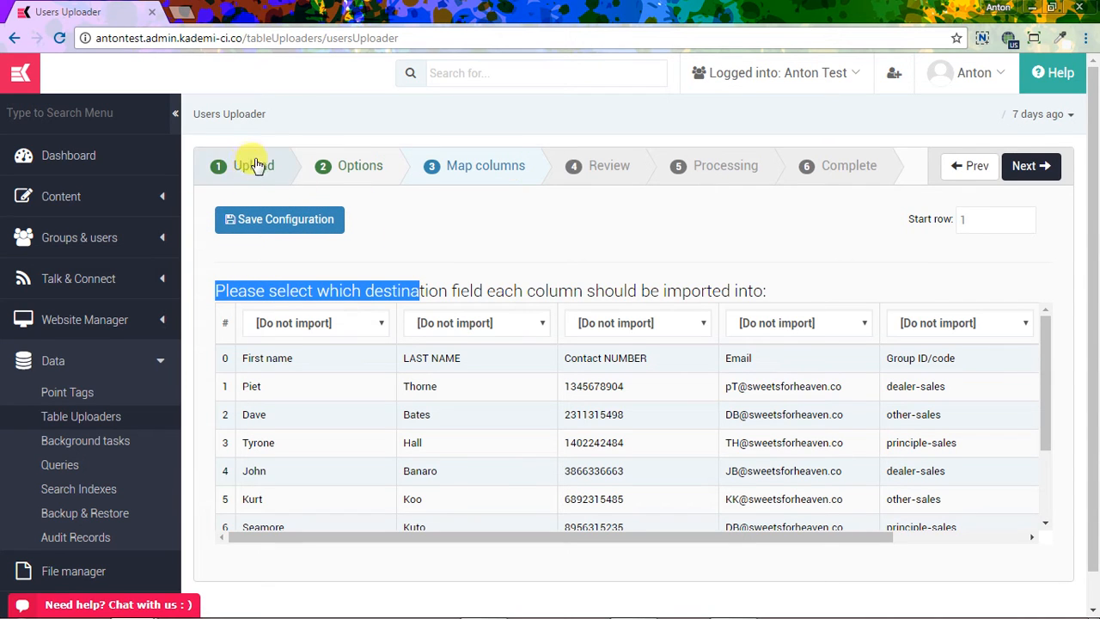
{"action": "left_click", "coordinate": [203, 323]}
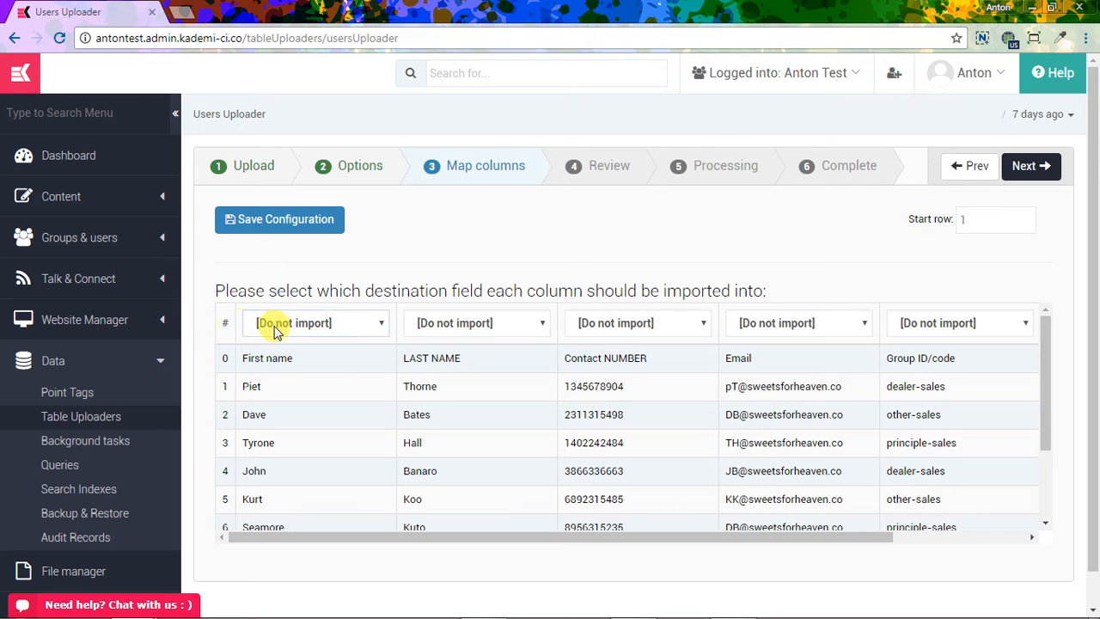
{"action": "left_click", "coordinate": [333, 333]}
{"action": "left_click", "coordinate": [289, 385]}
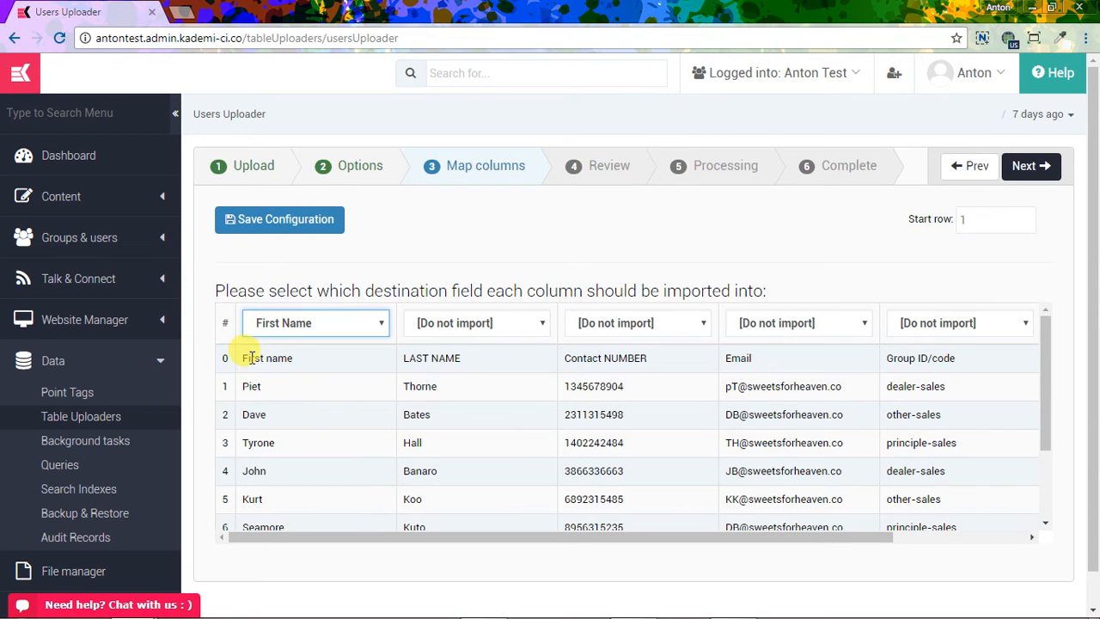
{"action": "left_click", "coordinate": [247, 361]}
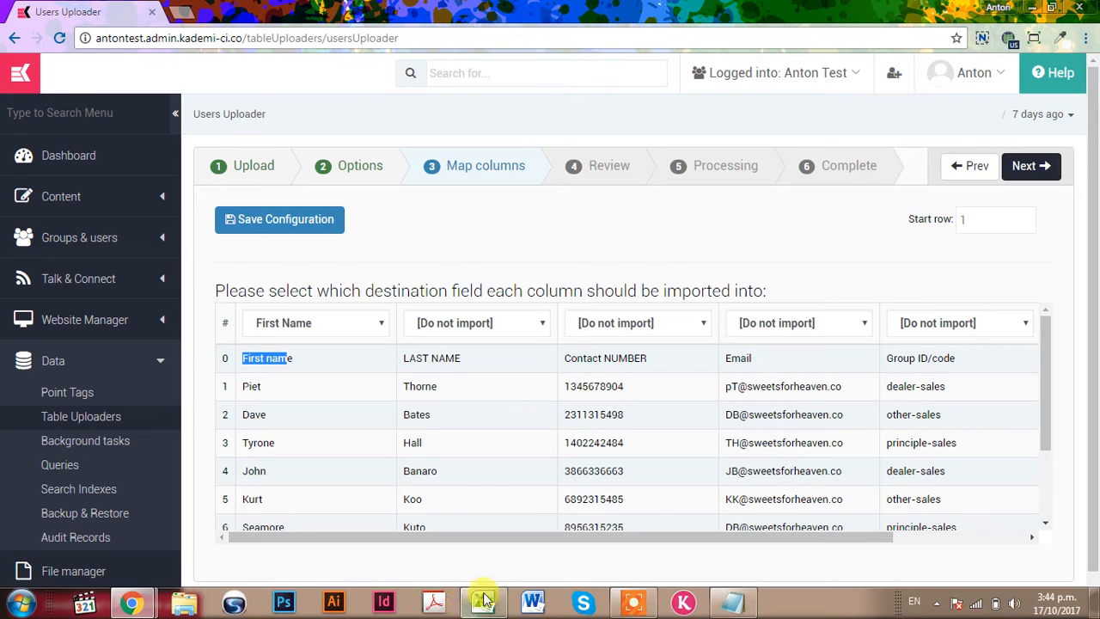
Review the header row of the rep email workbook in Excel, from First name to Company/Organisation ID
{"action": "left_click", "coordinate": [490, 605]}
{"action": "left_click_drag", "start_coordinate": [23, 156], "coordinate": [670, 158]}
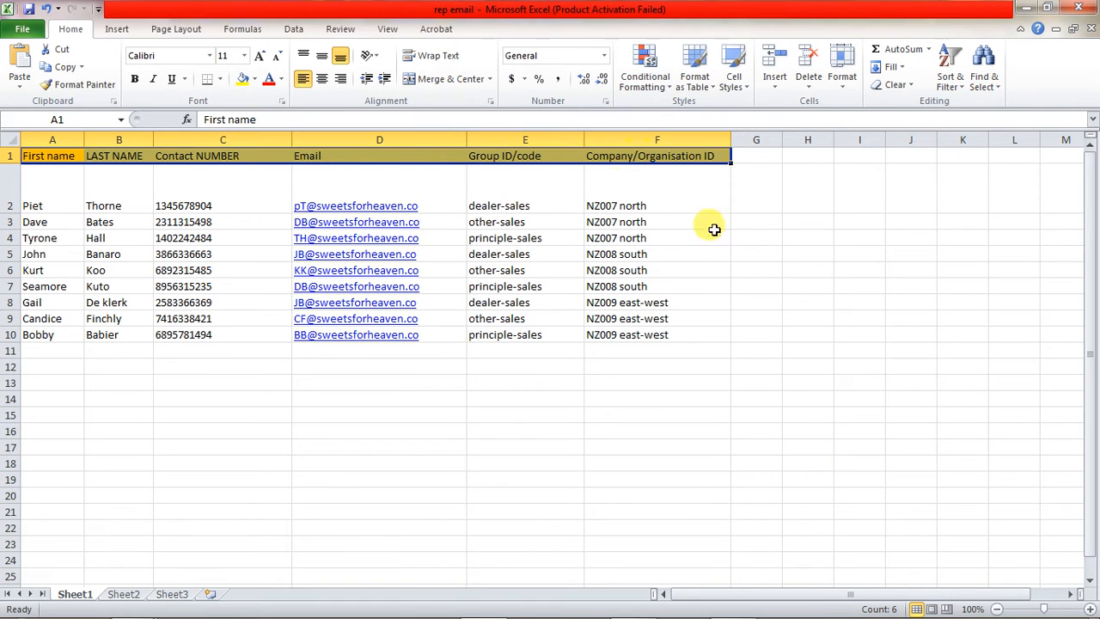
{"action": "left_click", "coordinate": [770, 162]}
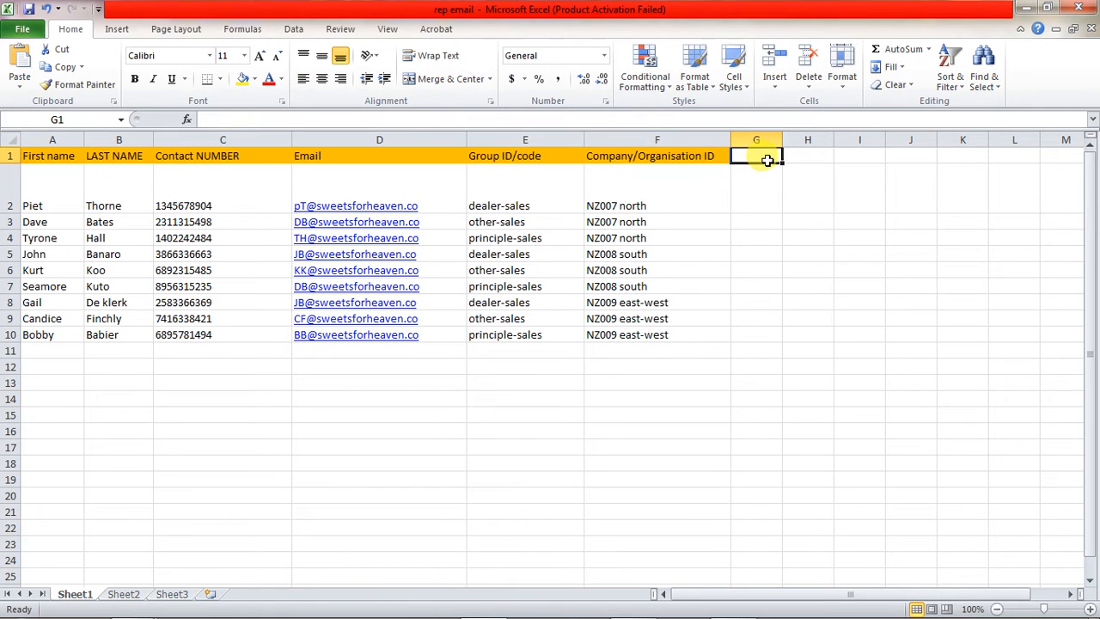
{"action": "left_click_drag", "start_coordinate": [687, 155], "coordinate": [84, 155]}
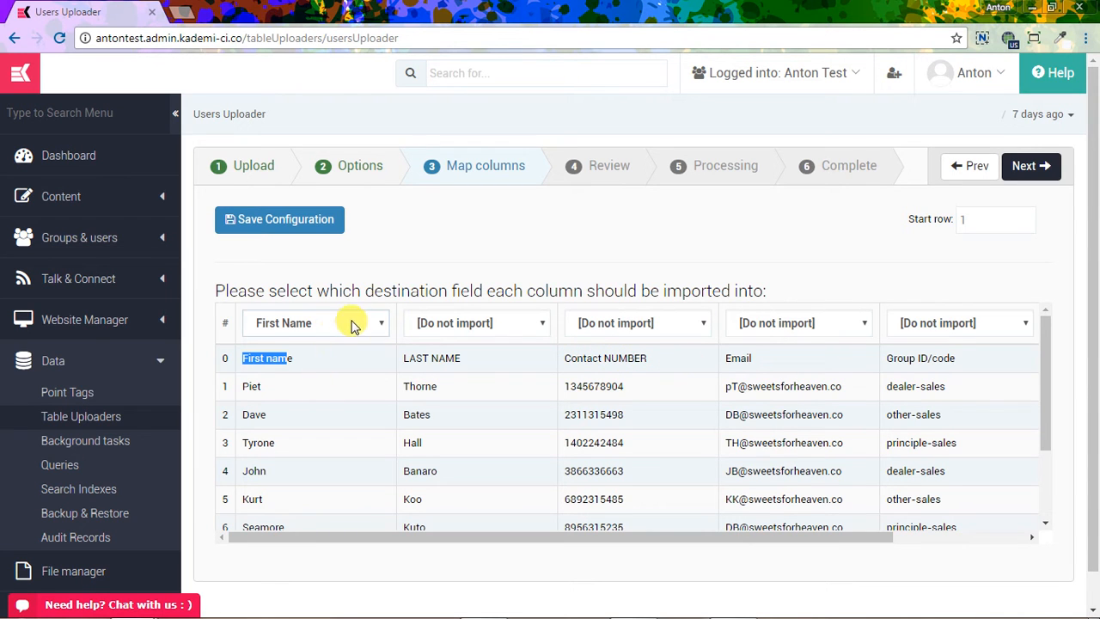
In the Chrome uploader, map the LAST NAME column to Last Name and the Contact NUMBER column to Phone
{"action": "left_click", "coordinate": [466, 323]}
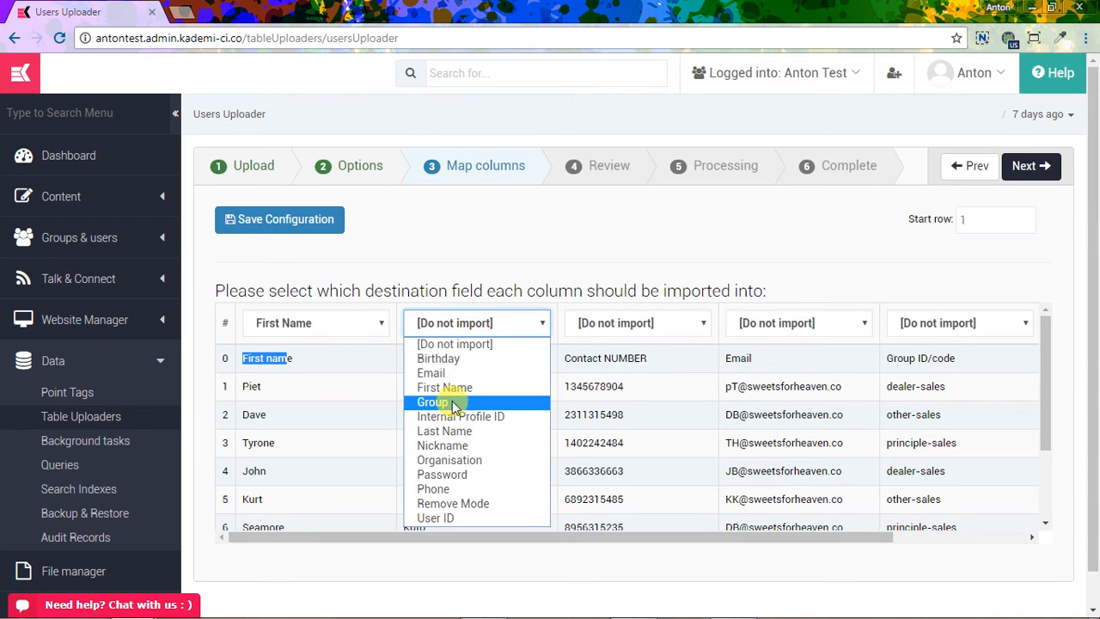
{"action": "left_click", "coordinate": [449, 432]}
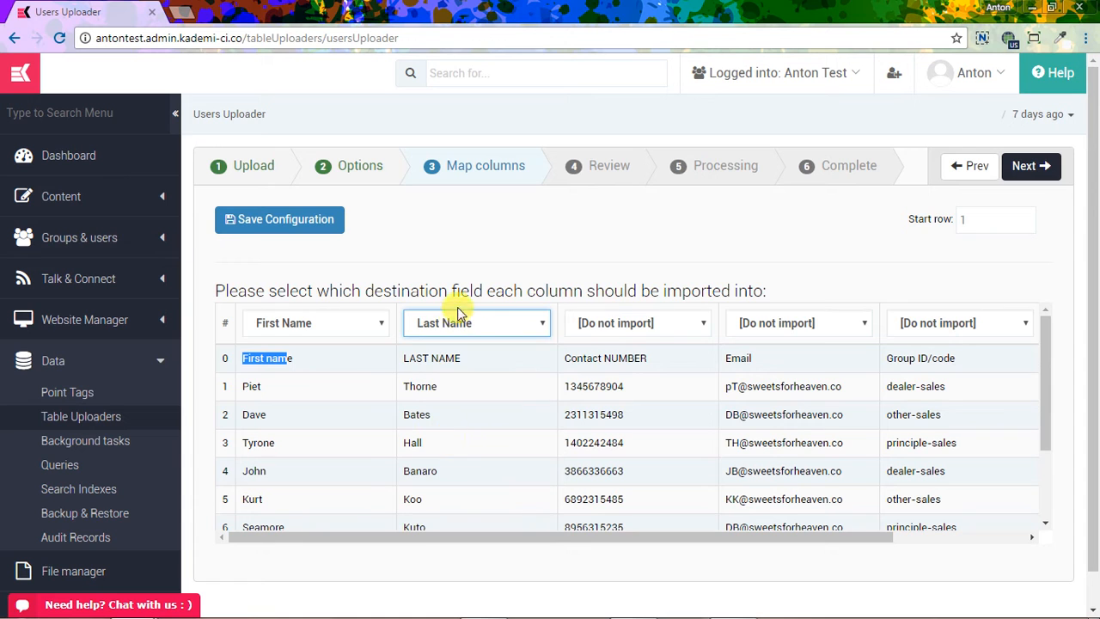
{"action": "left_click", "coordinate": [640, 325]}
{"action": "left_click", "coordinate": [606, 246]}
{"action": "left_click", "coordinate": [628, 325]}
{"action": "left_click", "coordinate": [634, 488]}
Map the Email column to Email and the Group ID/code column to Group
{"action": "left_click", "coordinate": [777, 325]}
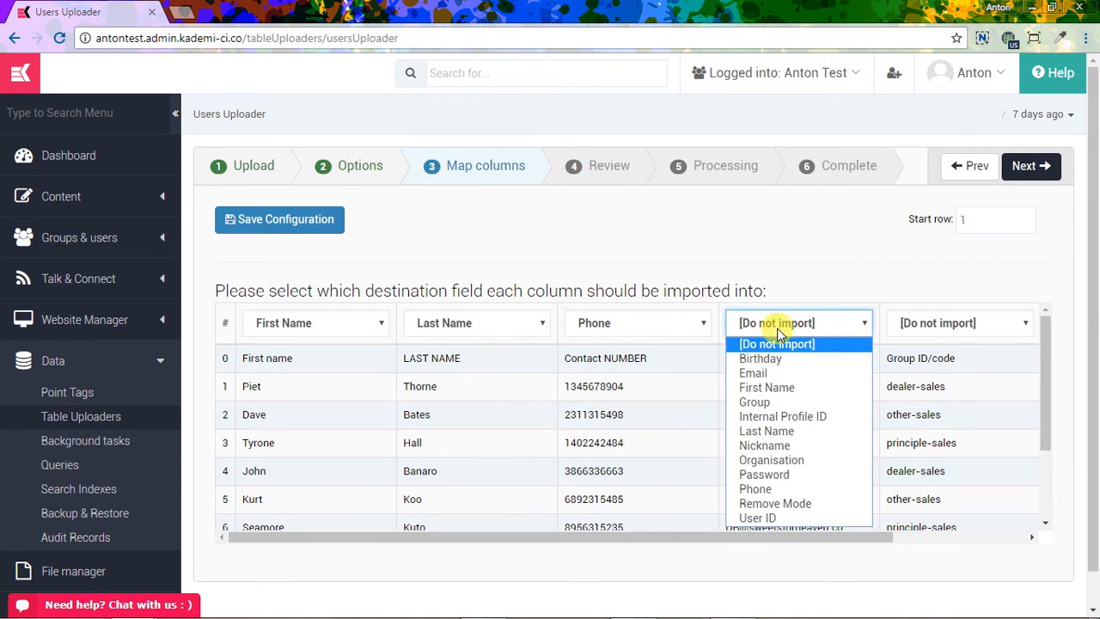
{"action": "left_click", "coordinate": [753, 372]}
{"action": "left_click", "coordinate": [927, 322]}
{"action": "left_click", "coordinate": [912, 401]}
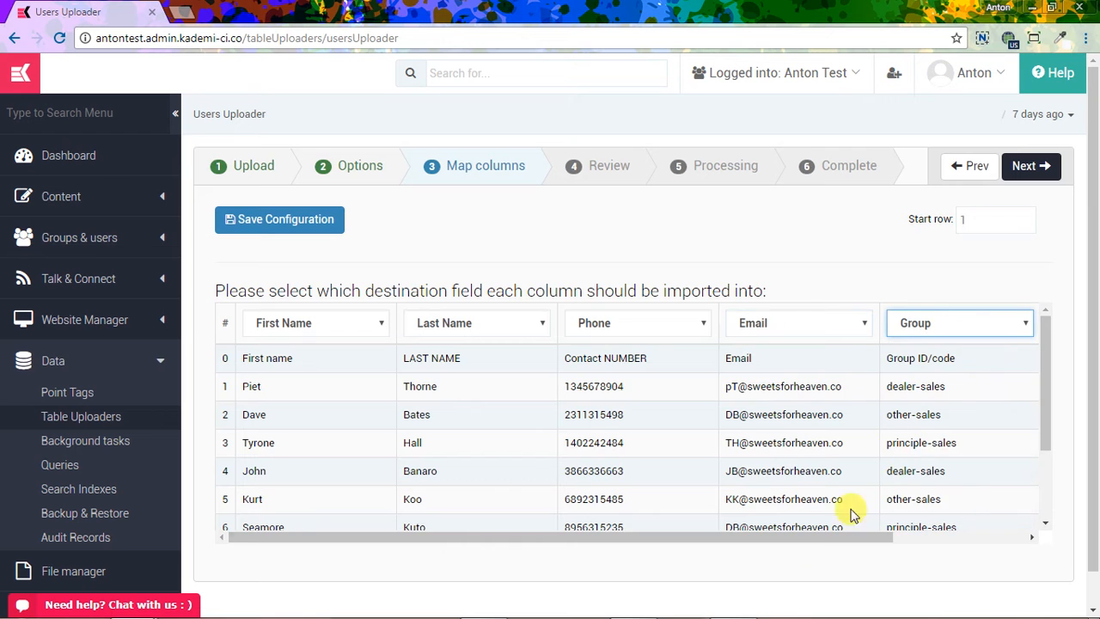
Map the Company/Organisation ID column to Organisation and advance to the Review stage
{"action": "left_click_drag", "start_coordinate": [817, 537], "coordinate": [949, 538]}
{"action": "left_click", "coordinate": [942, 322]}
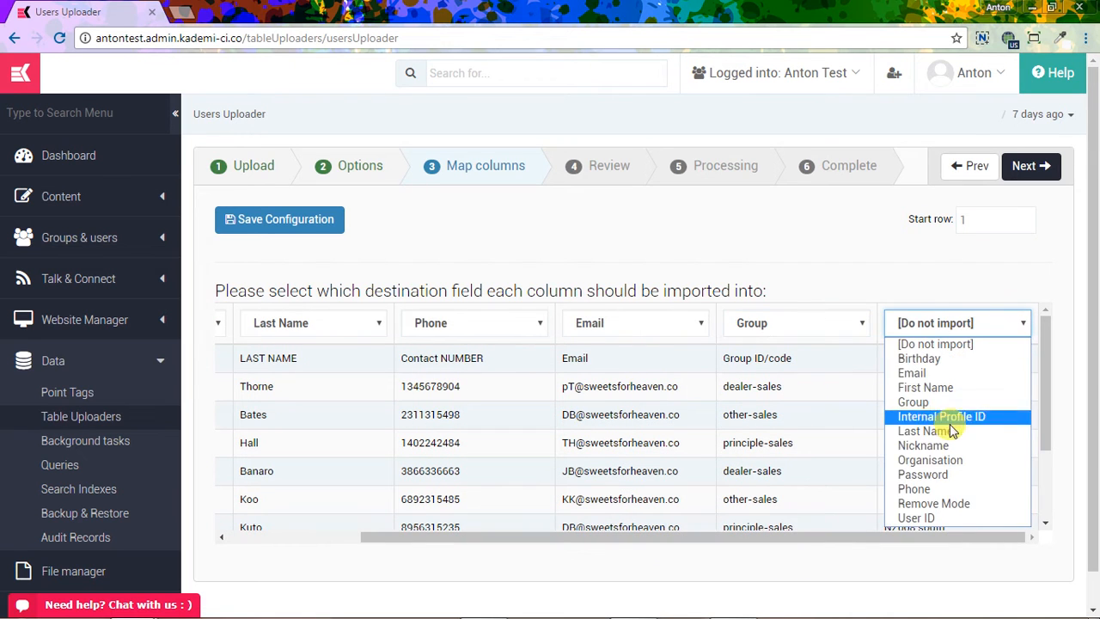
{"action": "left_click", "coordinate": [929, 459]}
{"action": "left_click_drag", "start_coordinate": [813, 542], "coordinate": [574, 539]}
{"action": "left_click", "coordinate": [1045, 170]}
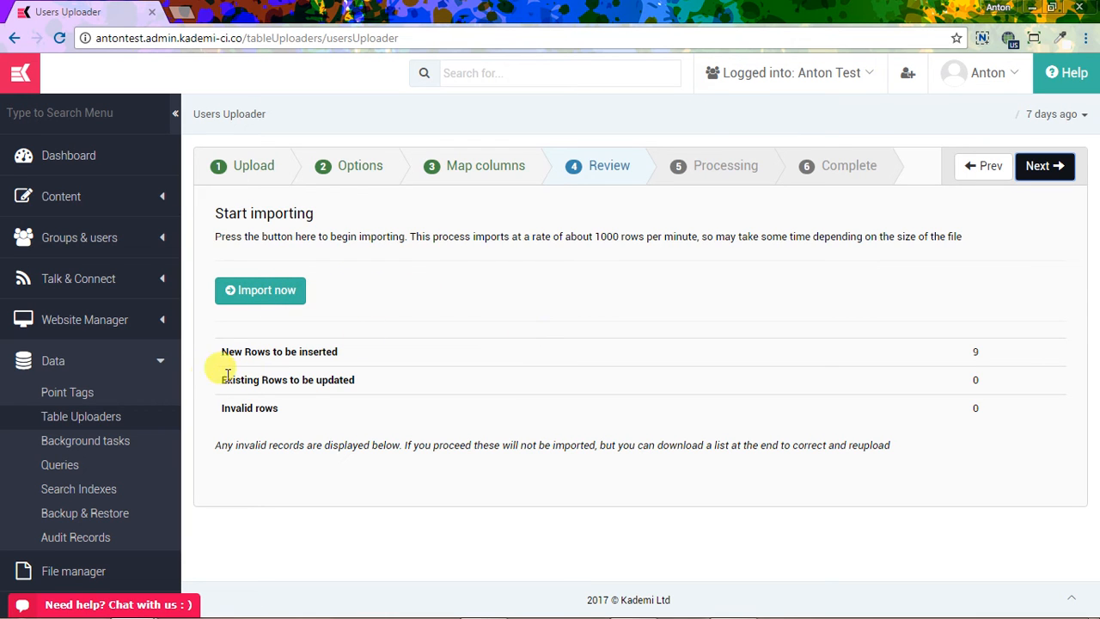
Check the new and invalid row counts in the review summary and start the import
{"action": "left_click_drag", "start_coordinate": [219, 351], "coordinate": [397, 349]}
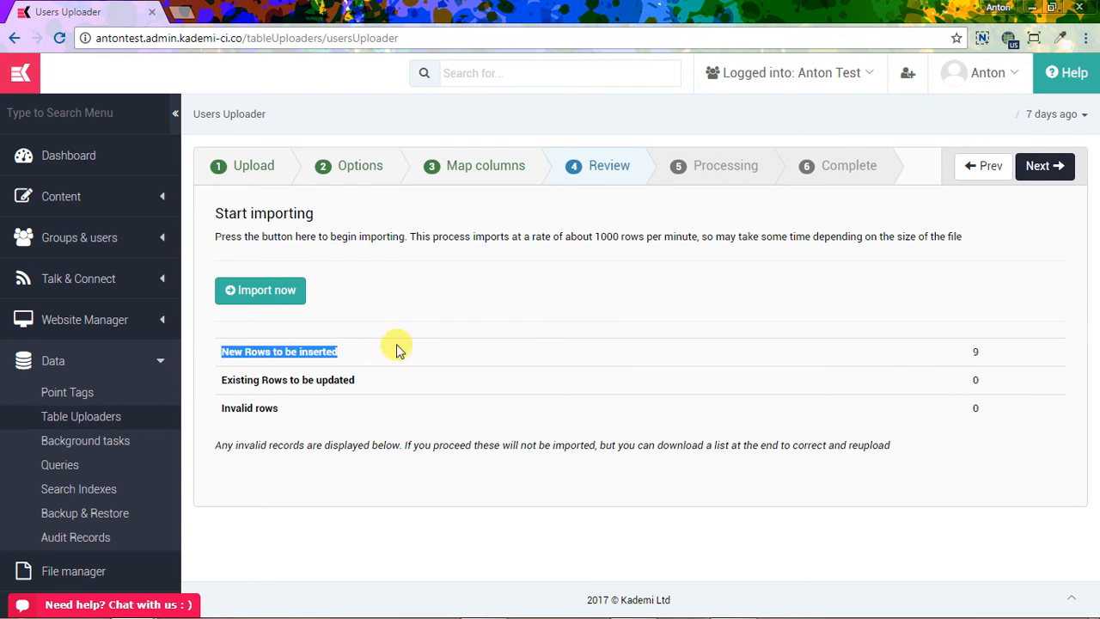
{"action": "mouse_move", "coordinate": [219, 408]}
{"action": "left_mouse_down"}
{"action": "mouse_move", "coordinate": [288, 412]}
{"action": "mouse_move", "coordinate": [206, 414]}
{"action": "left_mouse_up"}
{"action": "left_click", "coordinate": [300, 416]}
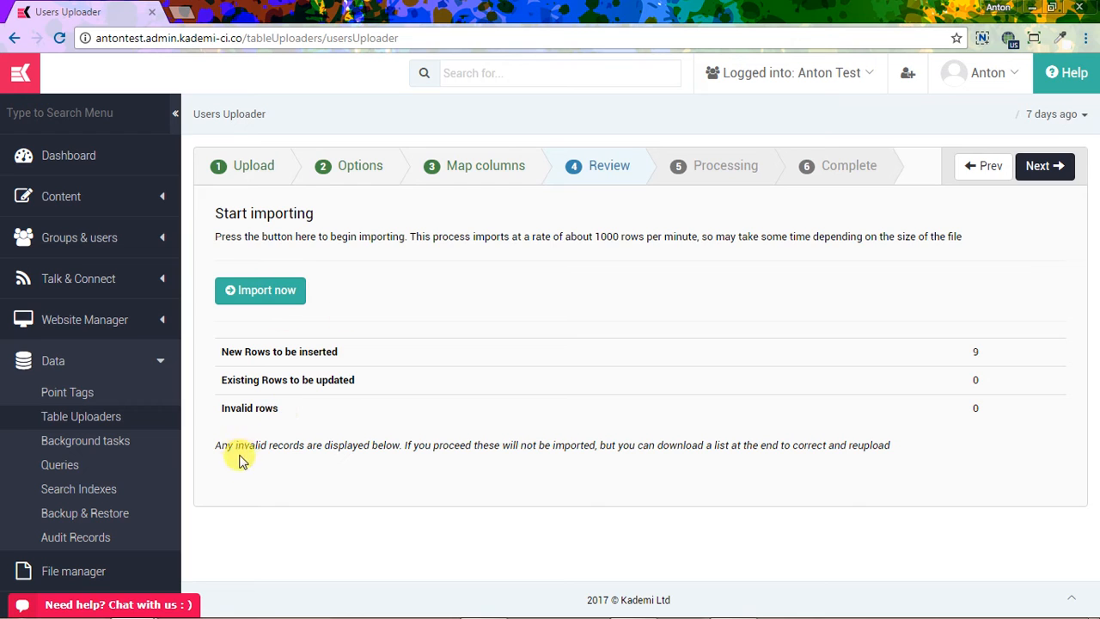
{"action": "left_click_drag", "start_coordinate": [283, 417], "coordinate": [222, 414]}
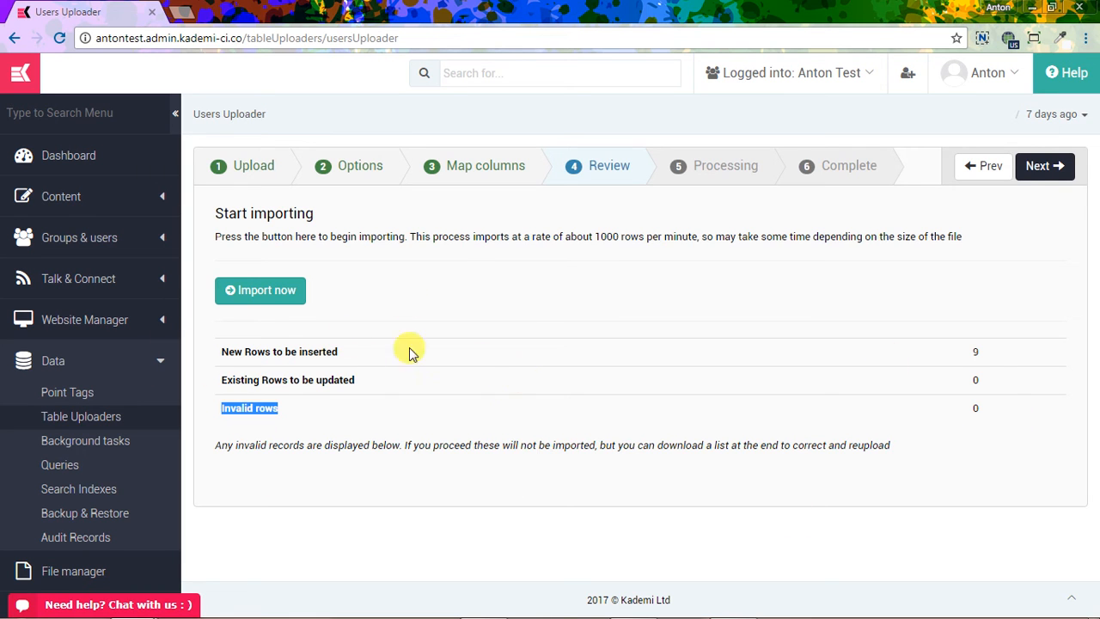
{"action": "left_click", "coordinate": [261, 292]}
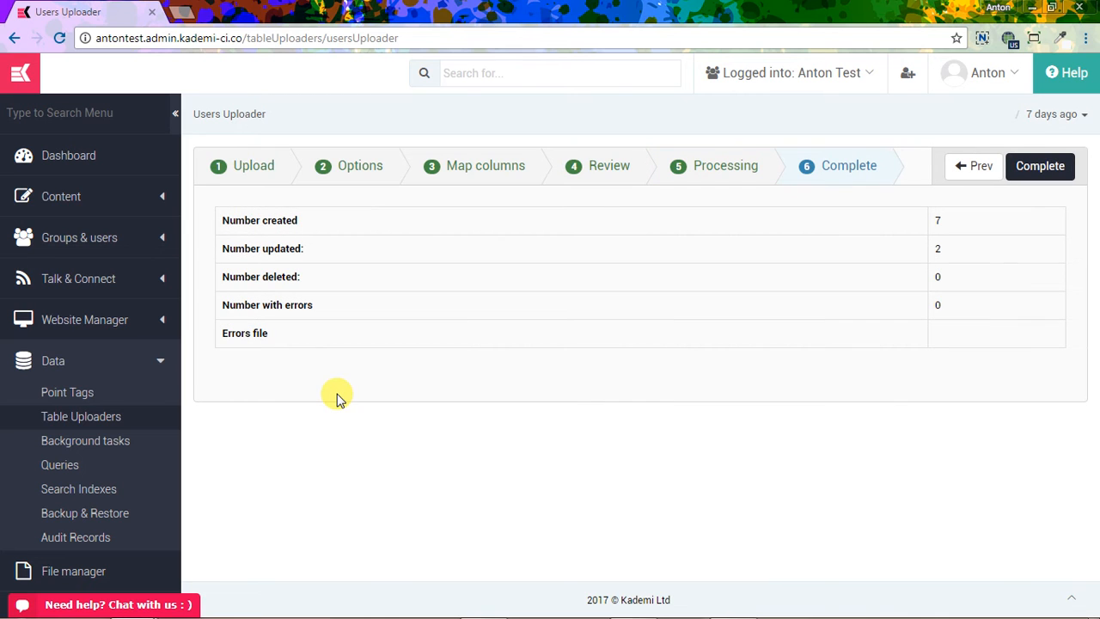
Check the import results for errors, created users and updated users, and complete the upload
{"action": "left_click_drag", "start_coordinate": [273, 334], "coordinate": [219, 335]}
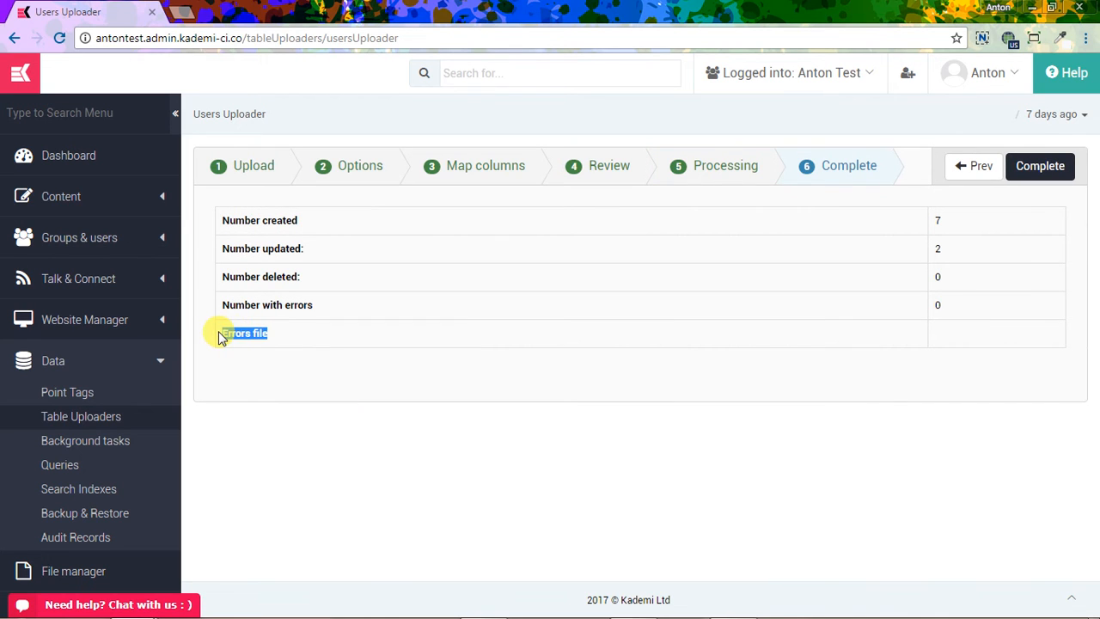
{"action": "left_click", "coordinate": [266, 333]}
{"action": "left_click_drag", "start_coordinate": [329, 304], "coordinate": [201, 299]}
{"action": "left_click", "coordinate": [335, 309]}
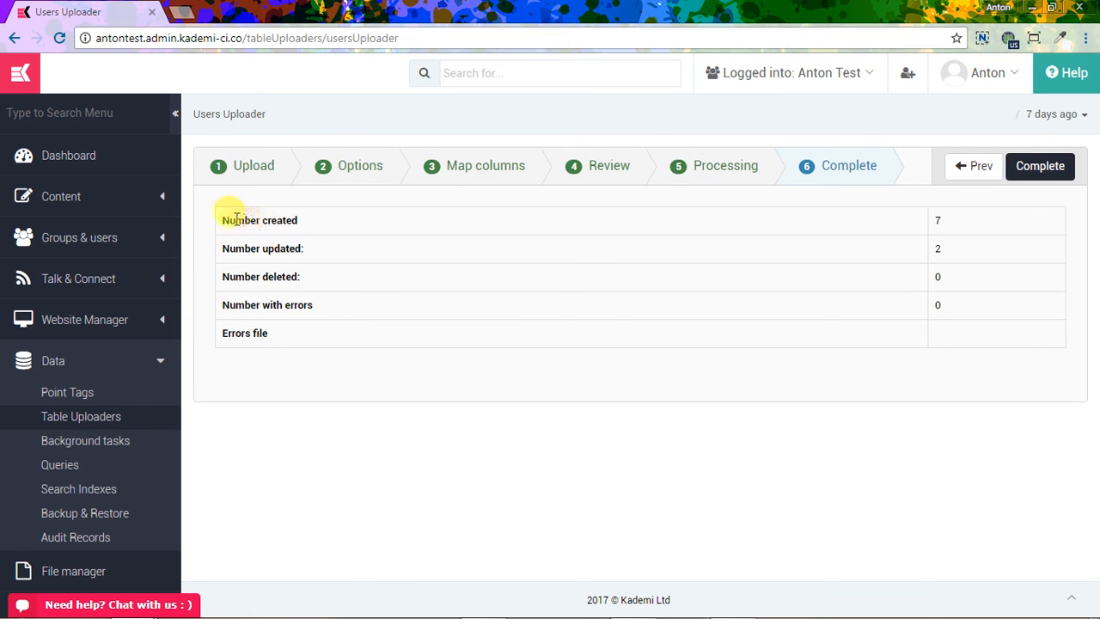
{"action": "left_click_drag", "start_coordinate": [235, 220], "coordinate": [304, 220]}
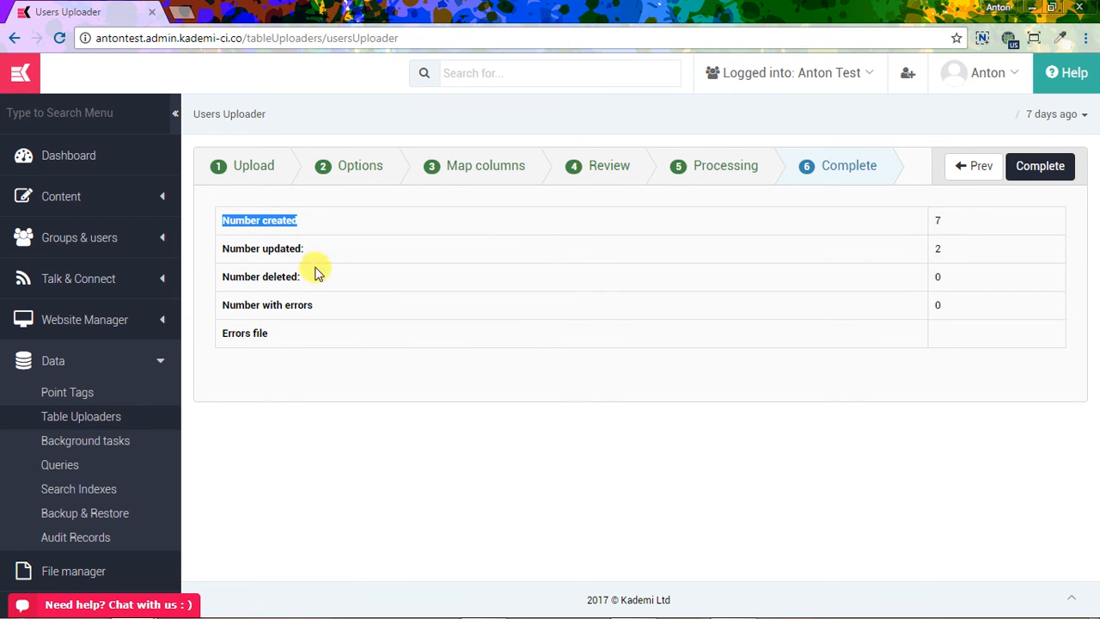
{"action": "left_click_drag", "start_coordinate": [246, 248], "coordinate": [296, 248]}
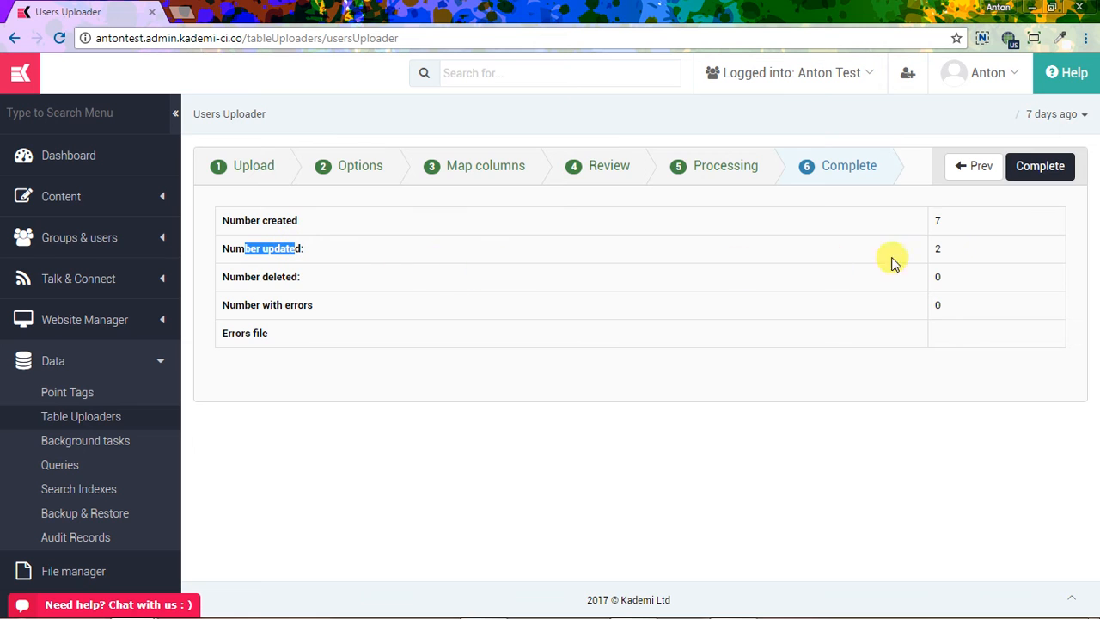
{"action": "left_click", "coordinate": [1029, 173]}
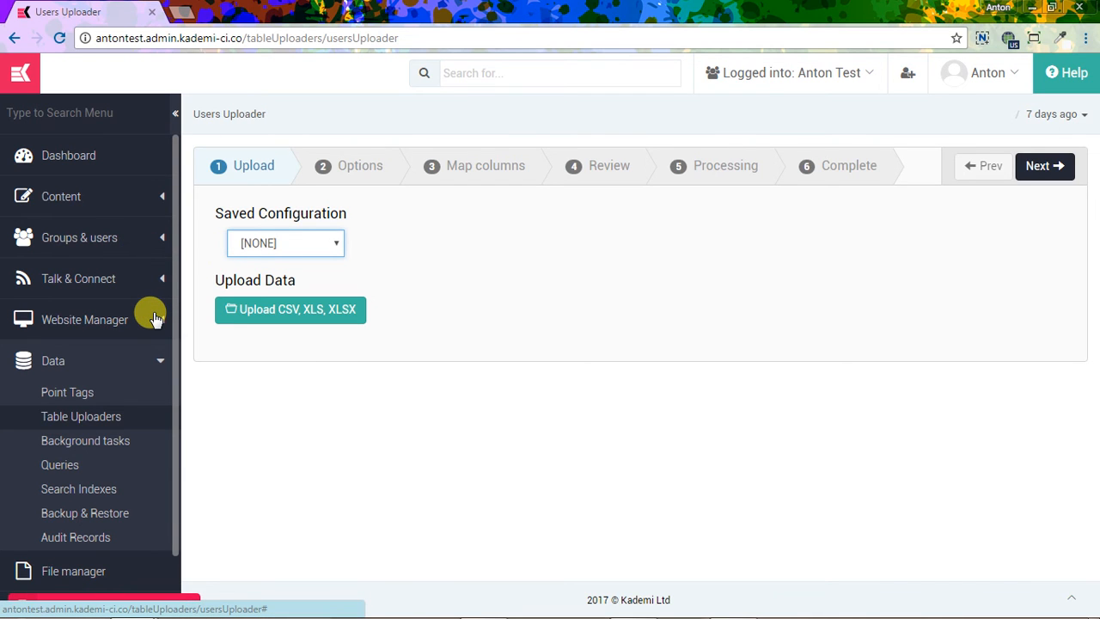
Inspect the imported users and the group list, and view the members of the principle-sales group
{"action": "left_click", "coordinate": [83, 247]}
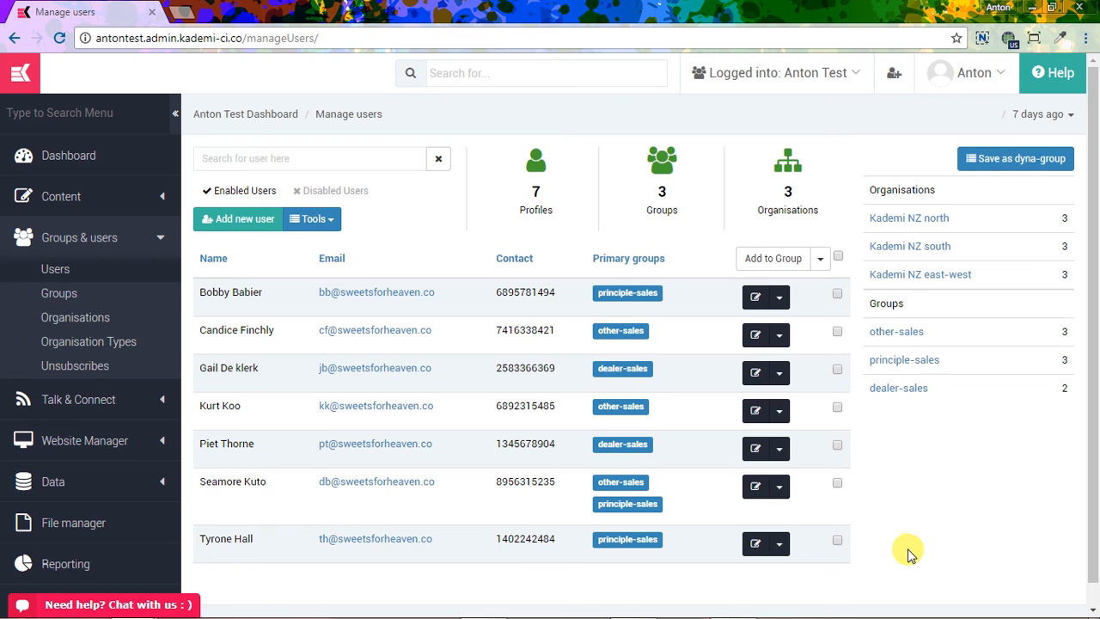
{"action": "left_click", "coordinate": [59, 293]}
{"action": "mouse_move", "coordinate": [116, 606]}
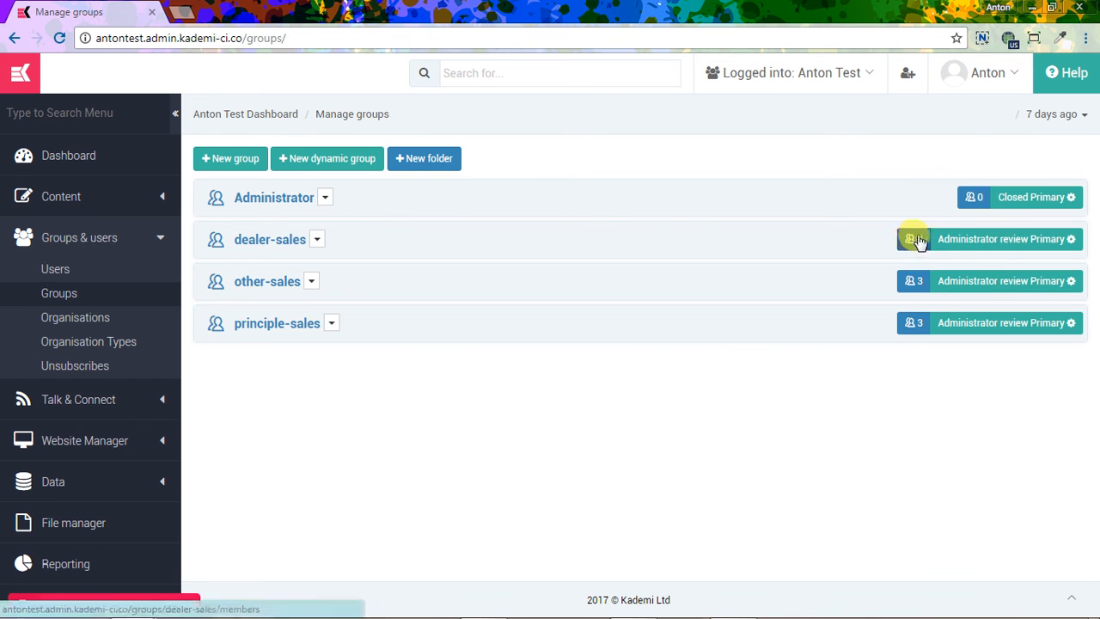
{"action": "left_click", "coordinate": [914, 331]}
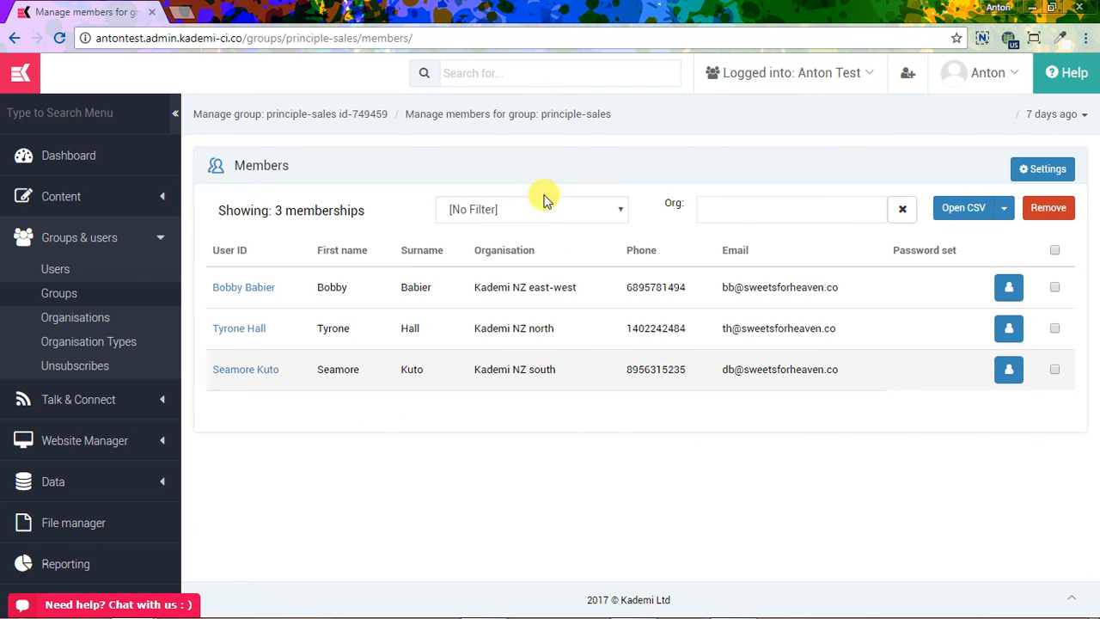
Open the organisations list and examine the Kademi New Zealand parent organisation and the member counts of its sub-organisations
{"action": "left_click", "coordinate": [85, 315]}
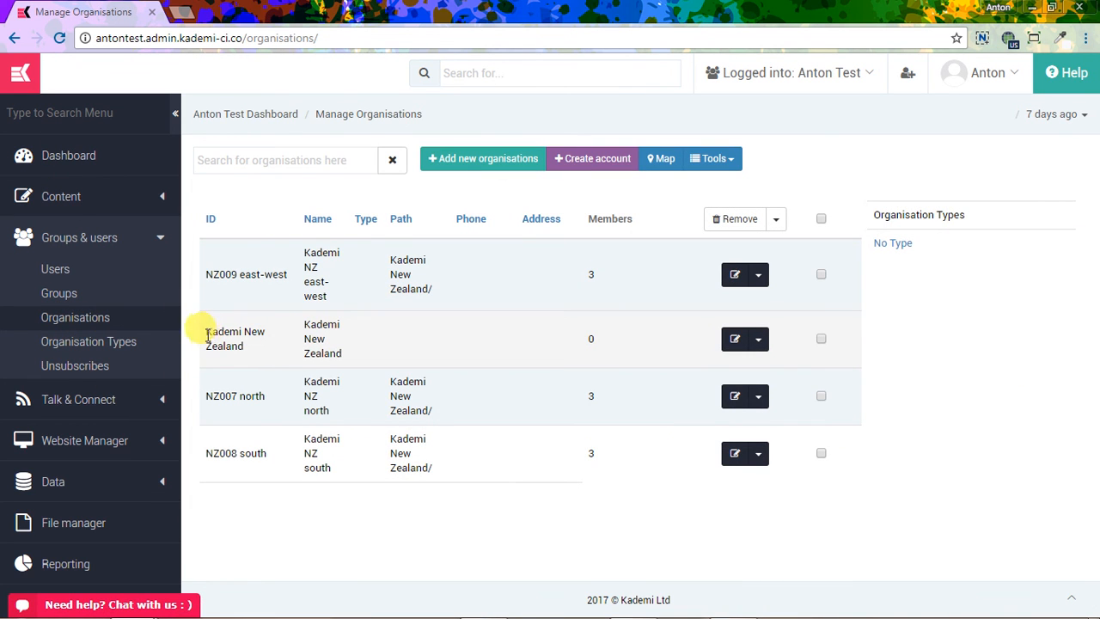
{"action": "left_click_drag", "start_coordinate": [208, 331], "coordinate": [276, 346]}
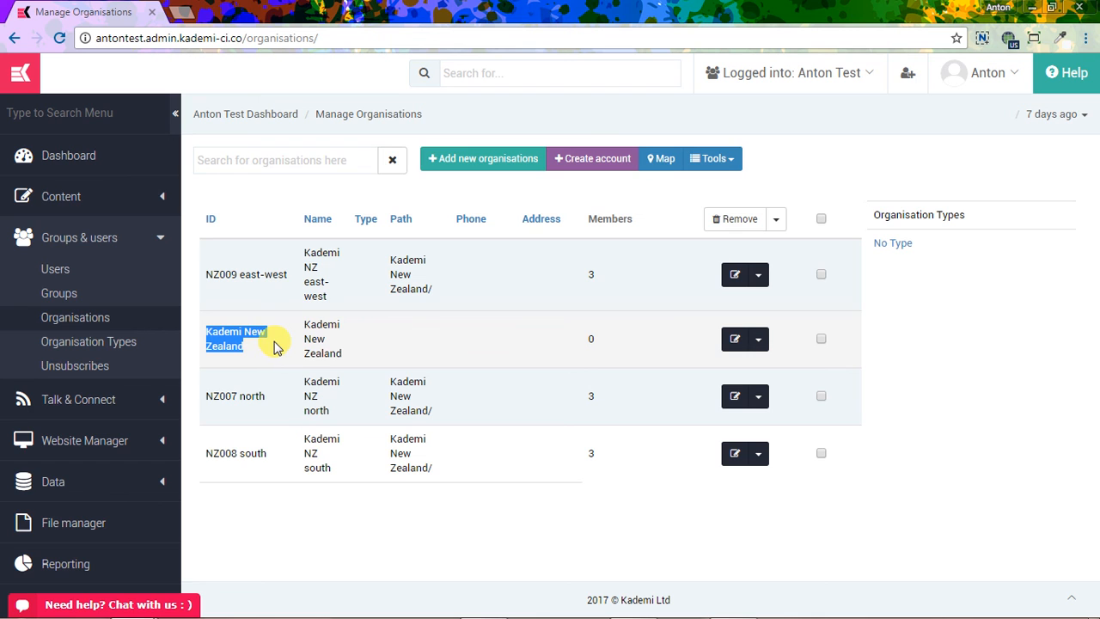
{"action": "left_click_drag", "start_coordinate": [250, 349], "coordinate": [201, 336]}
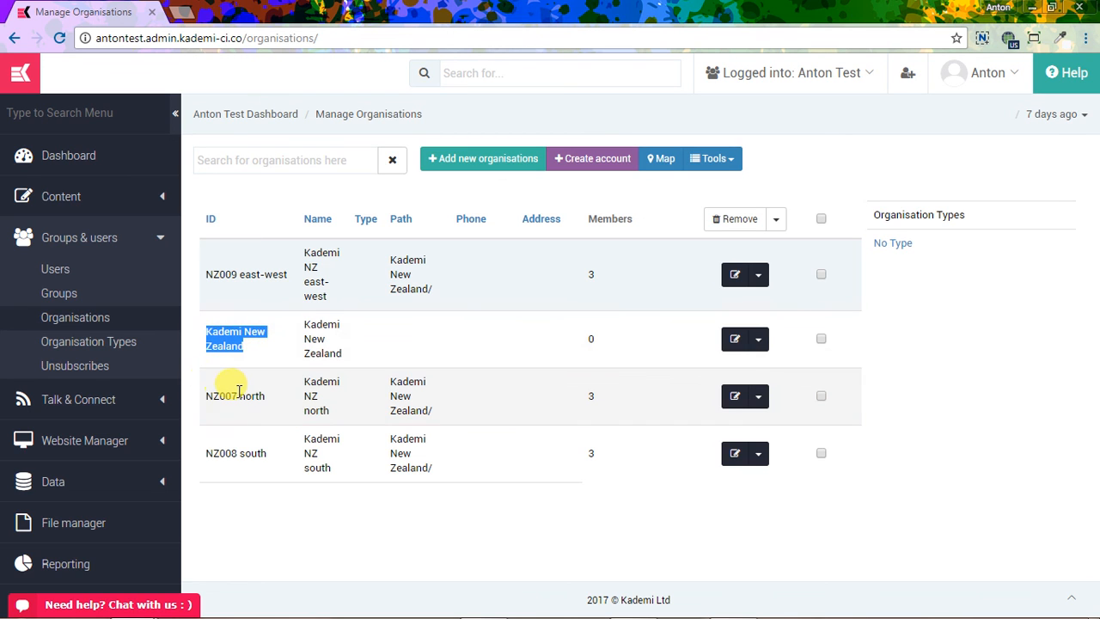
{"action": "left_click_drag", "start_coordinate": [207, 395], "coordinate": [613, 476]}
{"action": "left_click", "coordinate": [614, 477]}
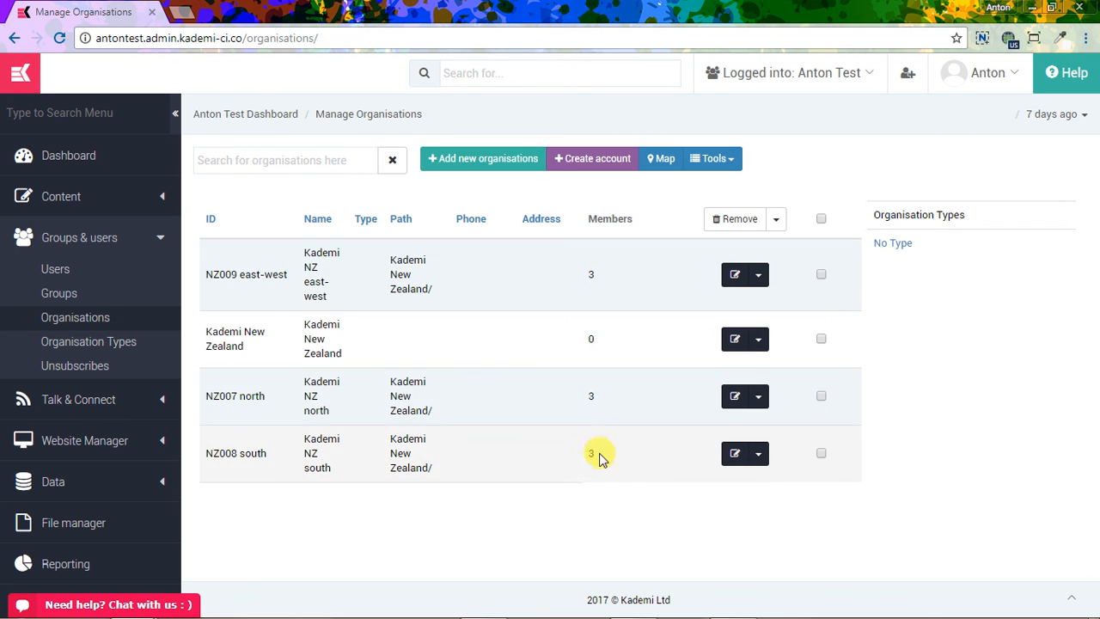
Switch to the rep email workbook in Excel, check user rows 2 to 10, and return to Kademi in Chrome
{"action": "left_click", "coordinate": [490, 603]}
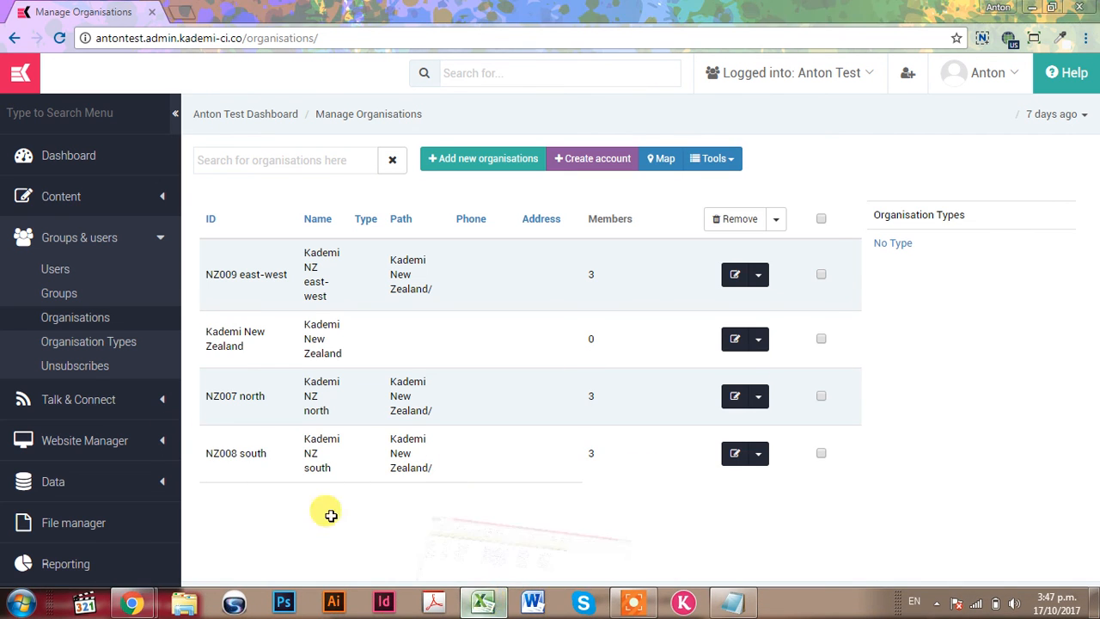
{"action": "left_click_drag", "start_coordinate": [9, 334], "coordinate": [9, 211]}
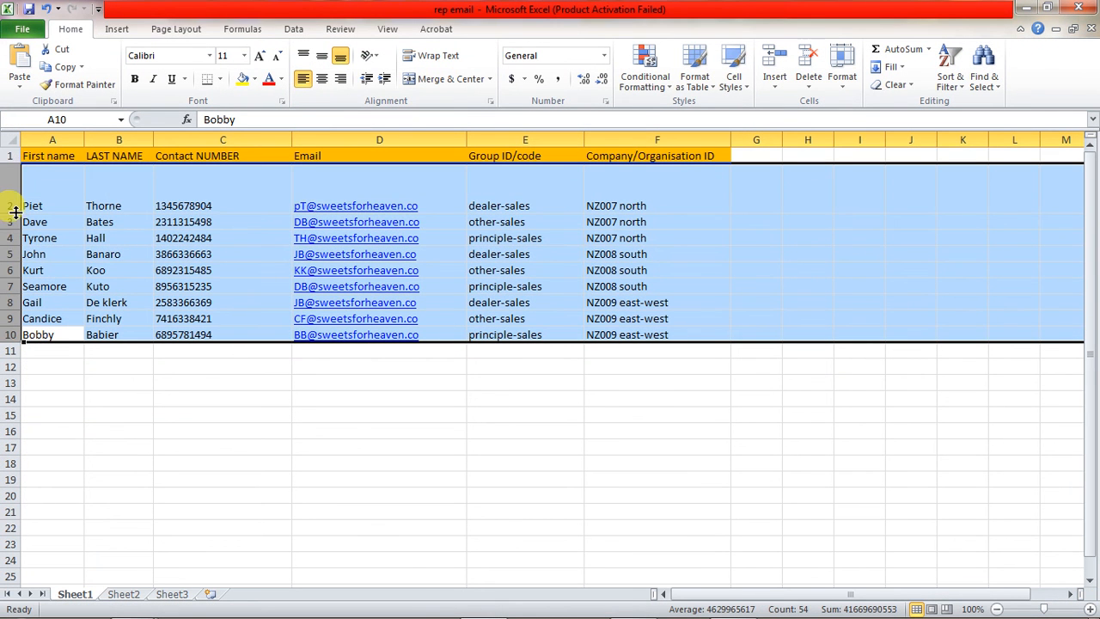
{"action": "left_click", "coordinate": [1026, 8]}
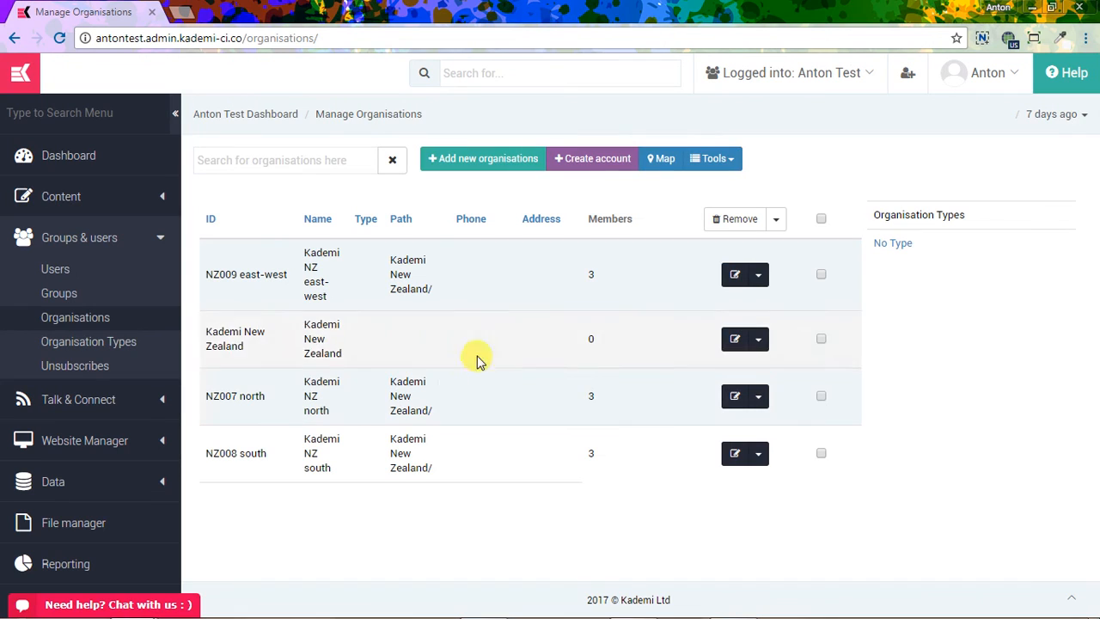